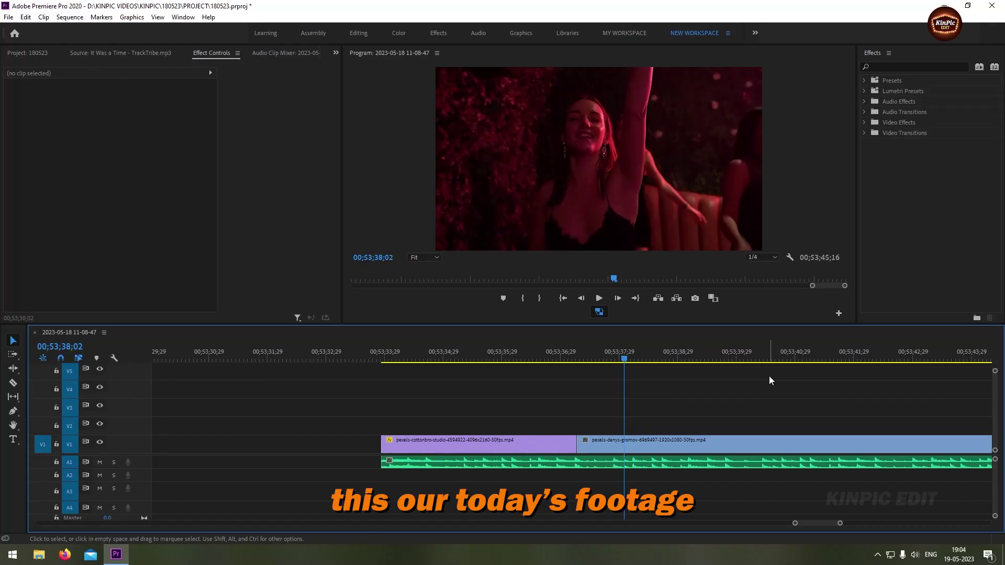
Play back the footage from the start of the first clip.
key("Up")
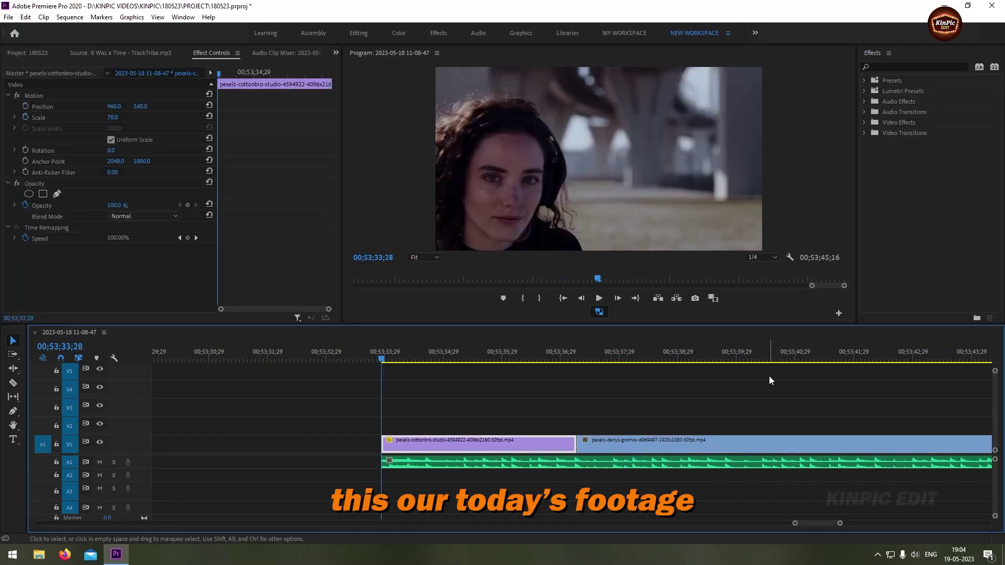
key("space")
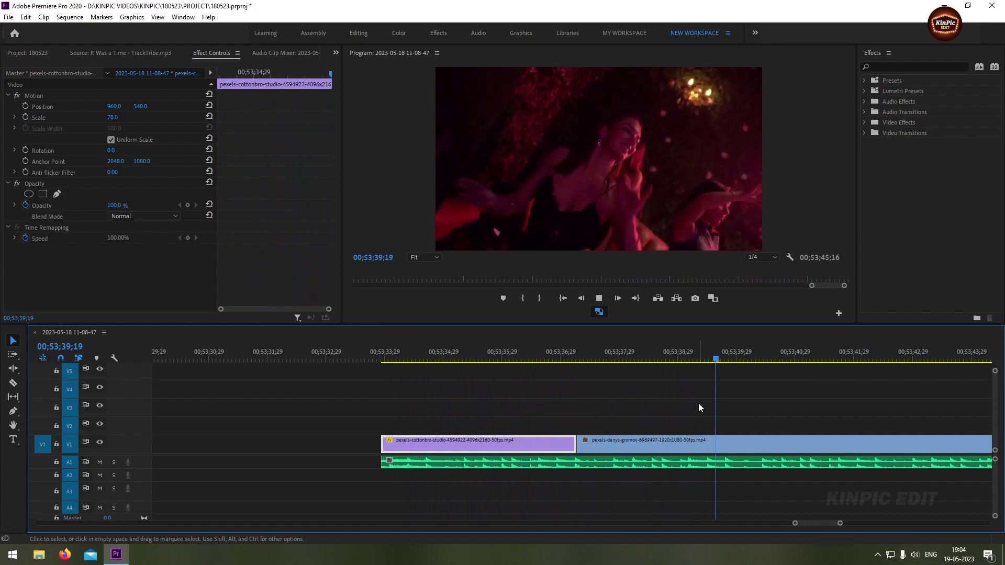
key("space")
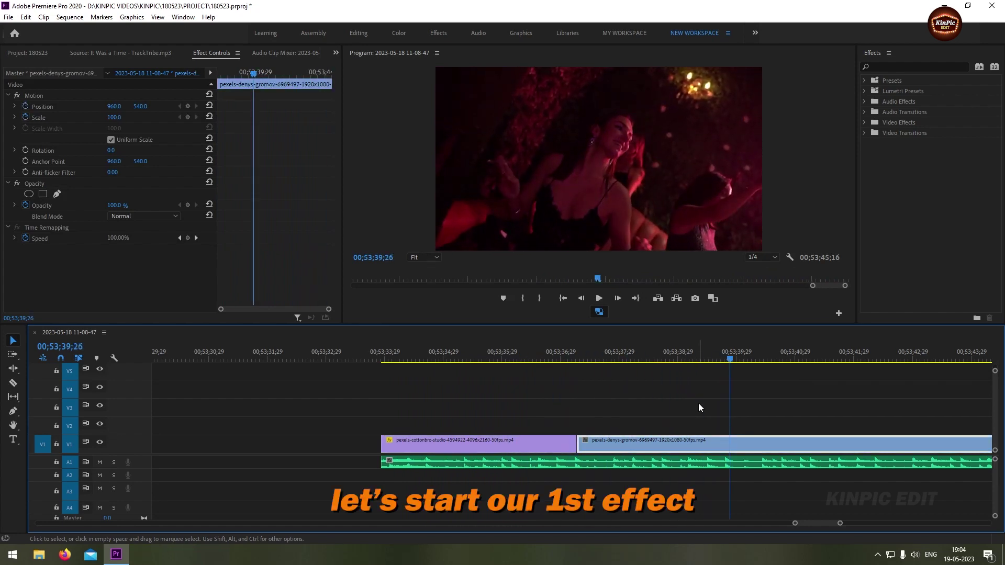
Create a 1920×1080 adjustment layer in the Project bin and drag it toward track V2.
left_click(37, 56)
right_click(214, 193)
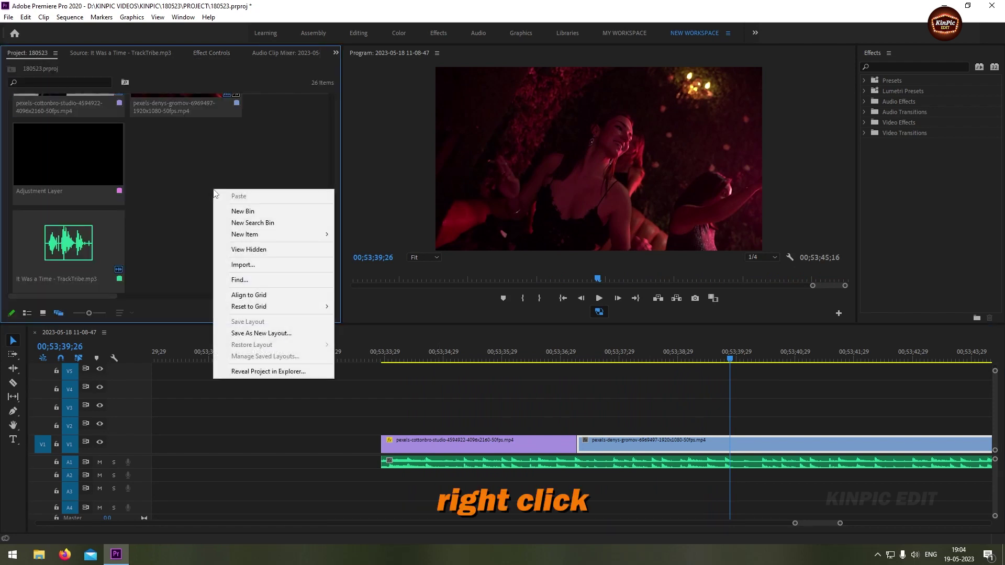
mouse_move(290, 237)
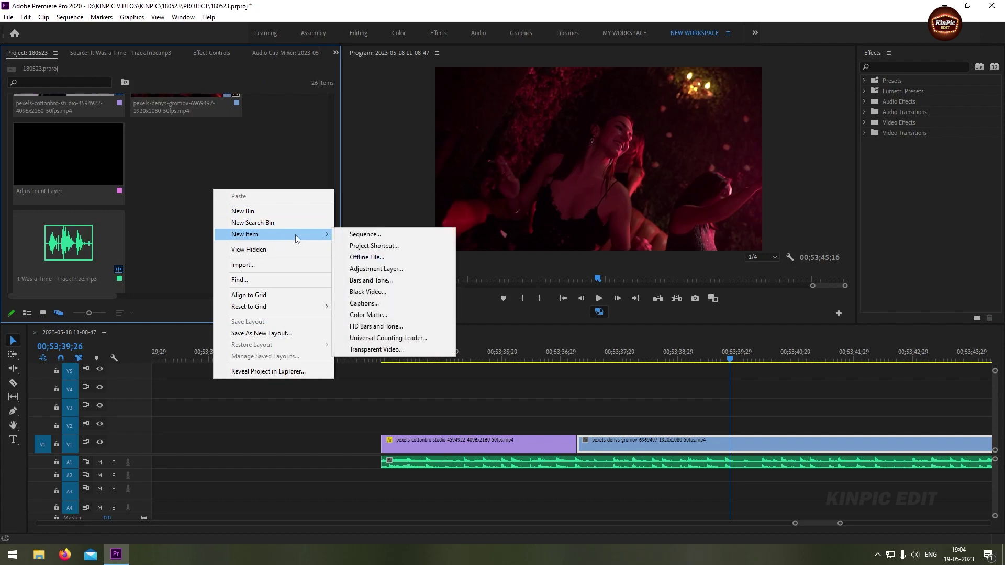
left_click(425, 268)
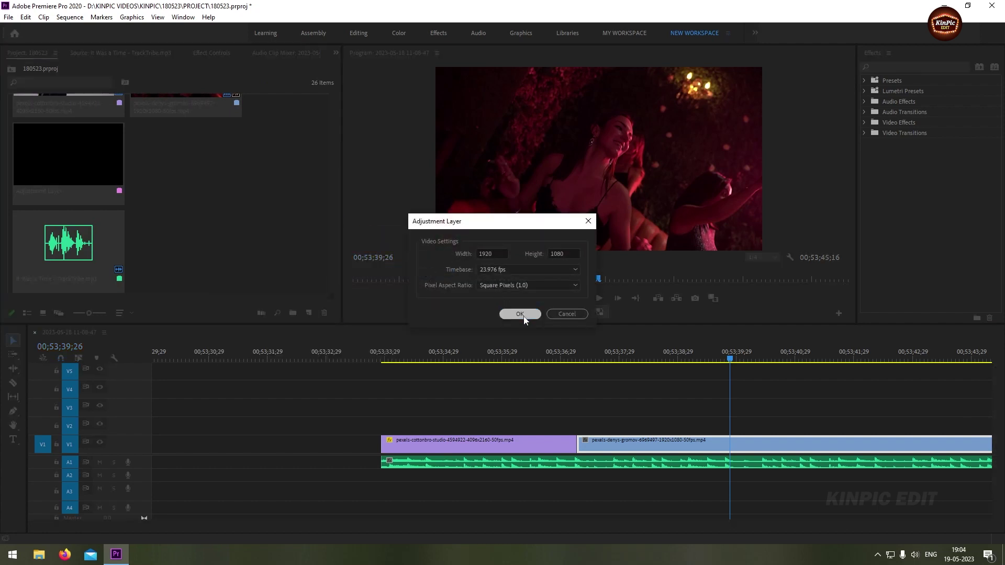
left_click(520, 314)
scroll(332, 243, "down", 1)
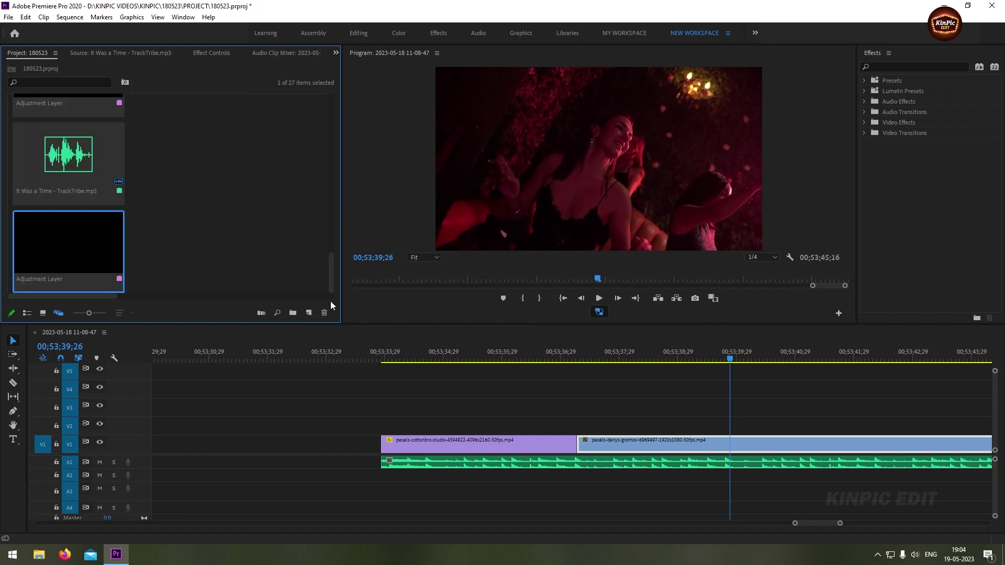
left_click_drag(88, 252, 525, 425)
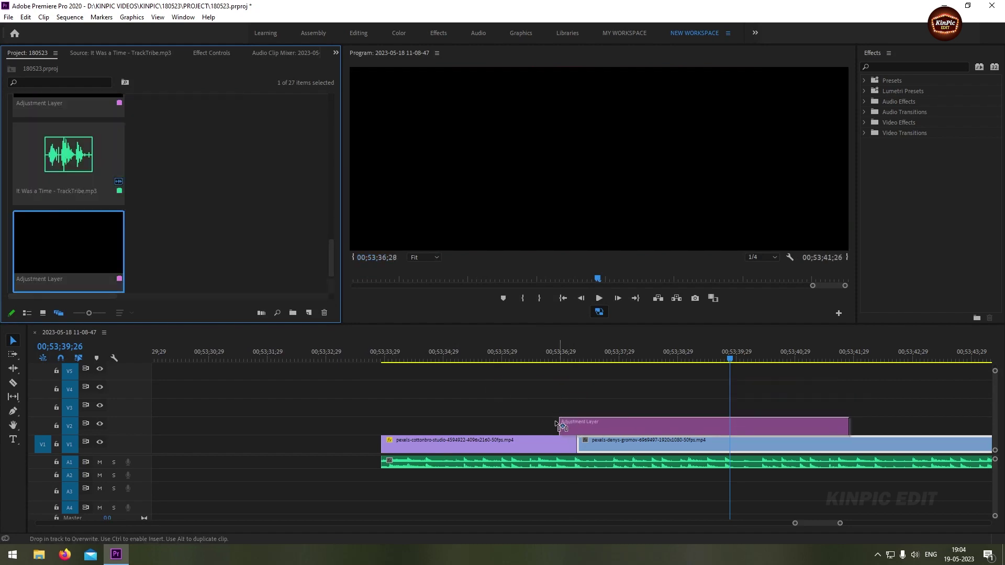
Position the adjustment layer across the cut on V2 and move the playhead to the cut.
left_click_drag(525, 425, 517, 425)
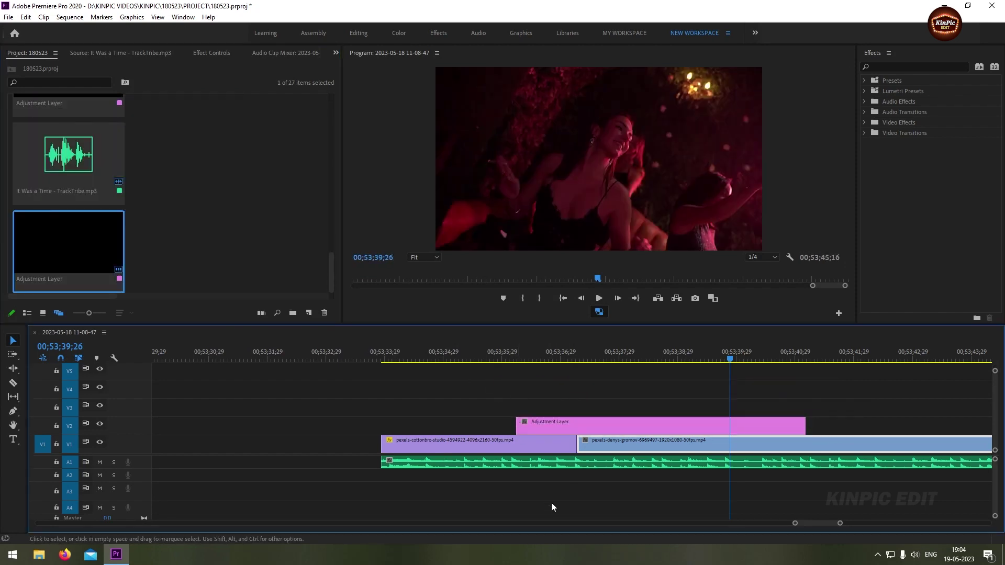
key("Up")
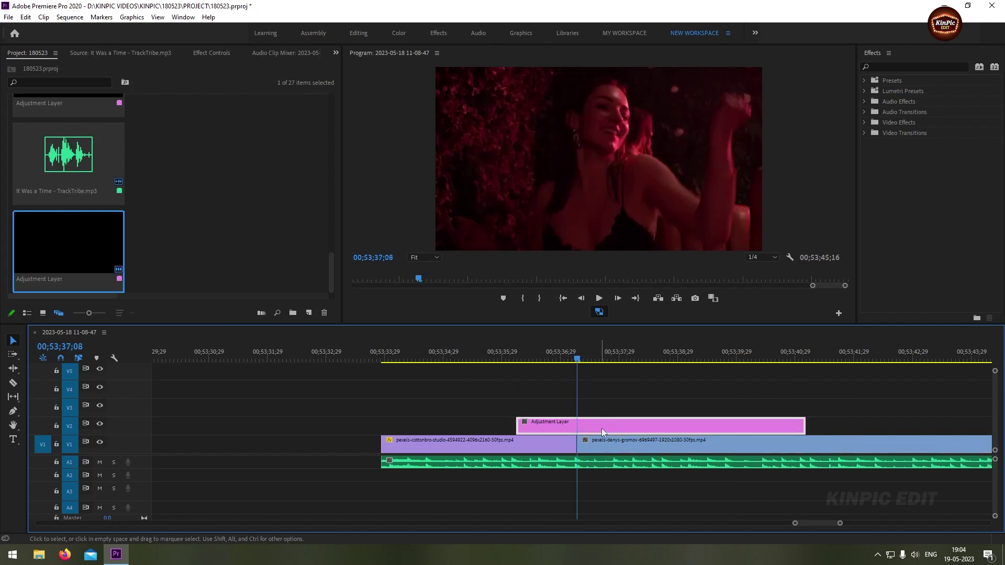
left_click(891, 67)
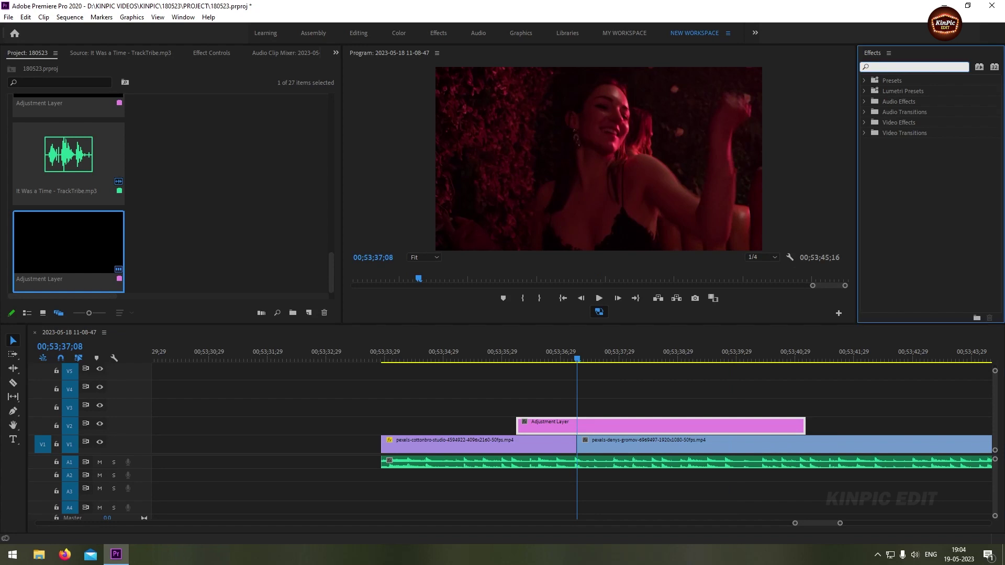
Search 'invert' and apply the Invert video effect to the V2 adjustment layer.
type("invert")
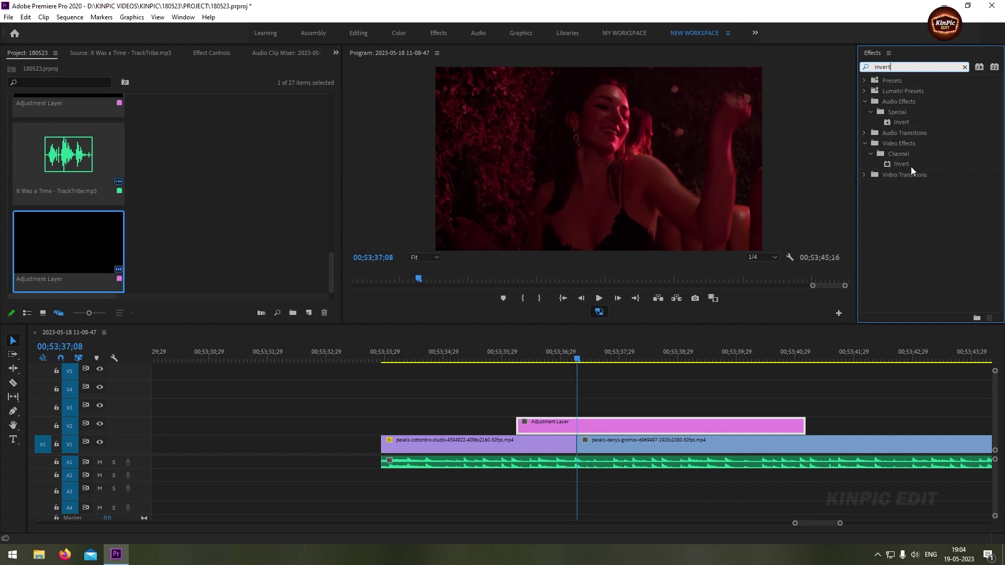
left_click_drag(887, 166, 597, 422)
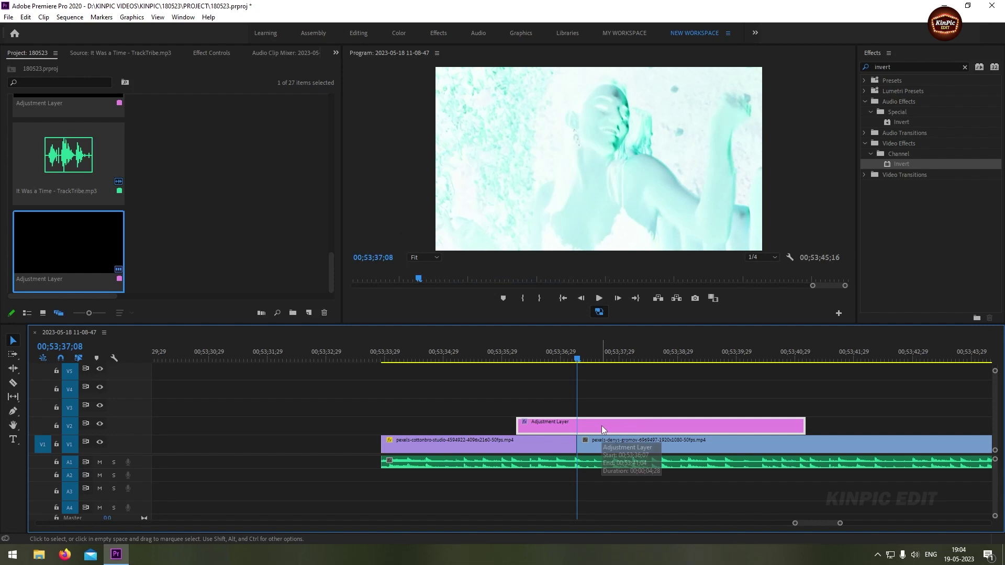
key("Left")
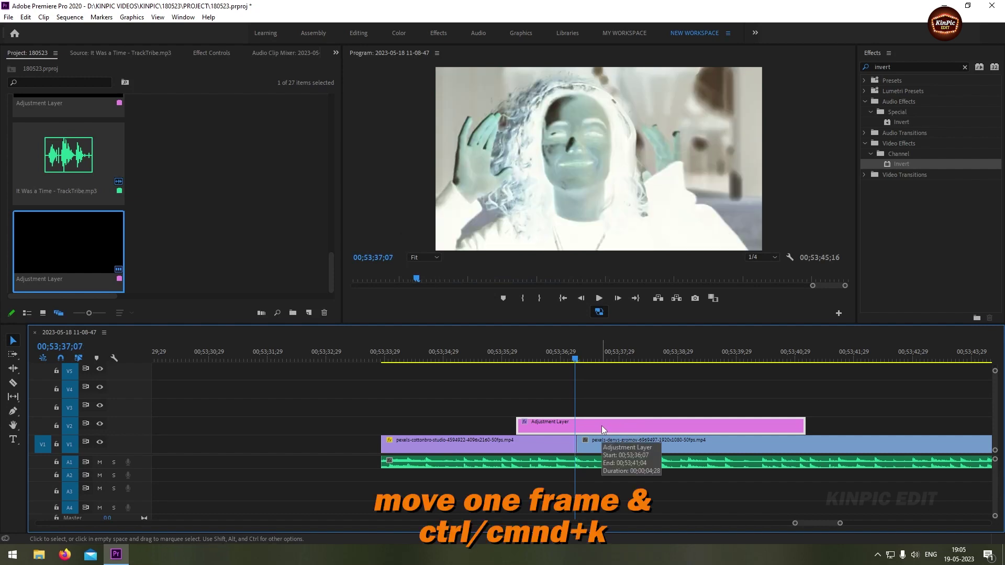
Zoom in and split the adjustment layer frame by frame backward from 37;07 to 37;04.
key("equal")
key("equal")
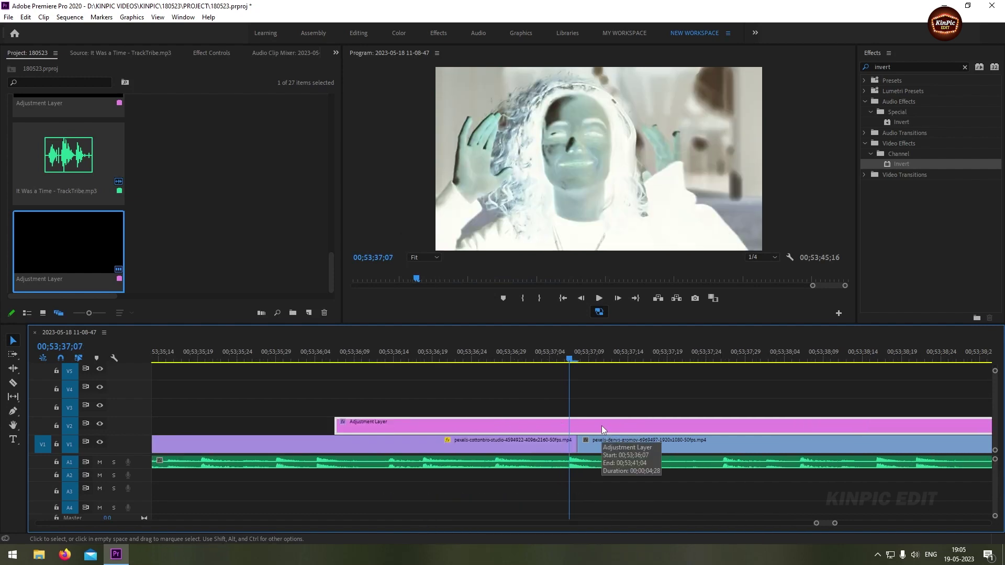
key("ctrl+k")
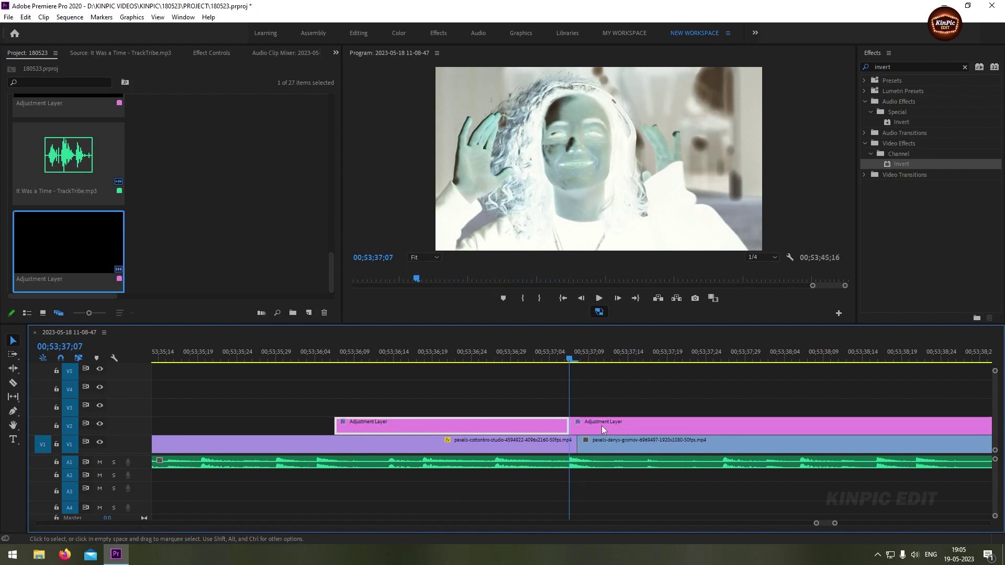
key("Left")
key("ctrl+k")
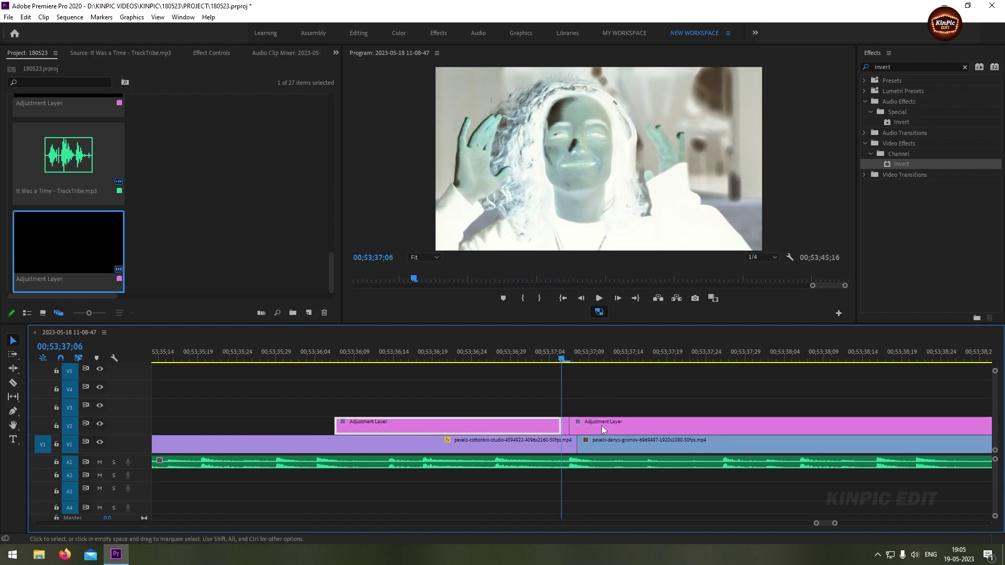
key("Left")
key("ctrl+k")
key("Left")
key("ctrl+k")
key("Left")
key("ctrl+k")
Split the adjustment layer at every frame forward from 37;09 through 37;14.
key("Right")
key("Right")
key("Right")
key("Right")
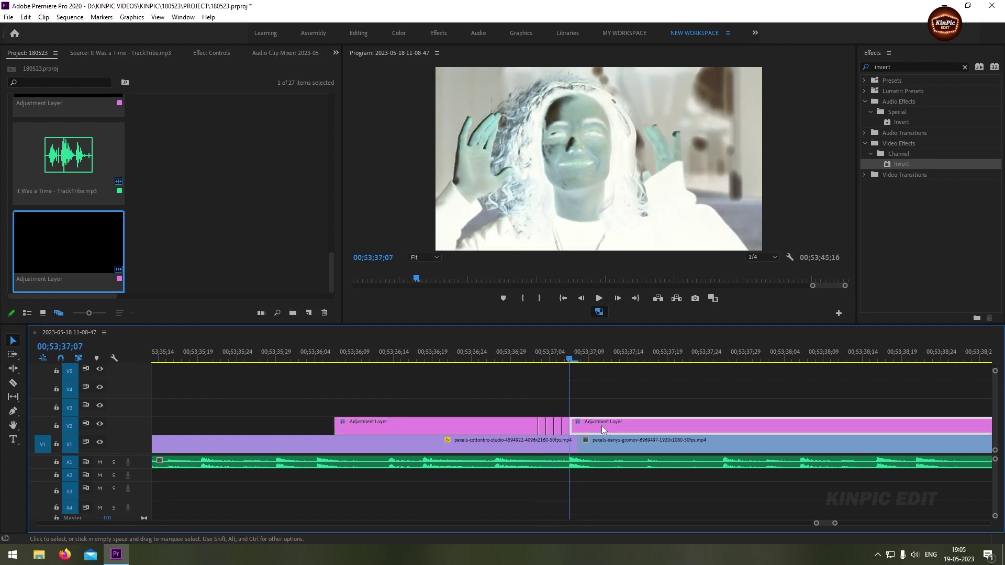
key("Right")
key("Right")
key("ctrl+k")
key("Right")
key("ctrl+k")
key("Right")
key("ctrl+k")
key("Right")
key("ctrl+k")
key("Right")
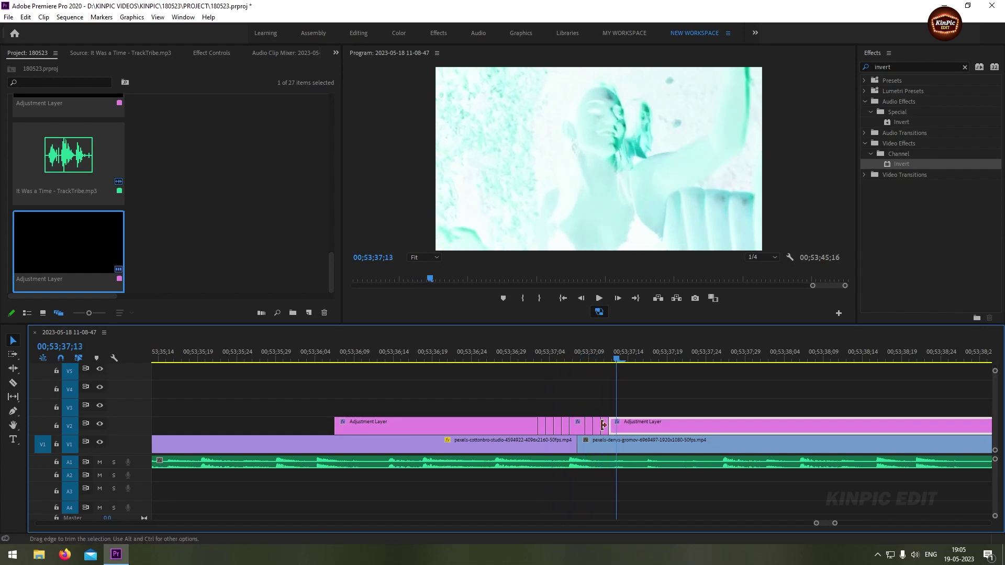
key("ctrl+k")
key("Right")
key("ctrl+k")
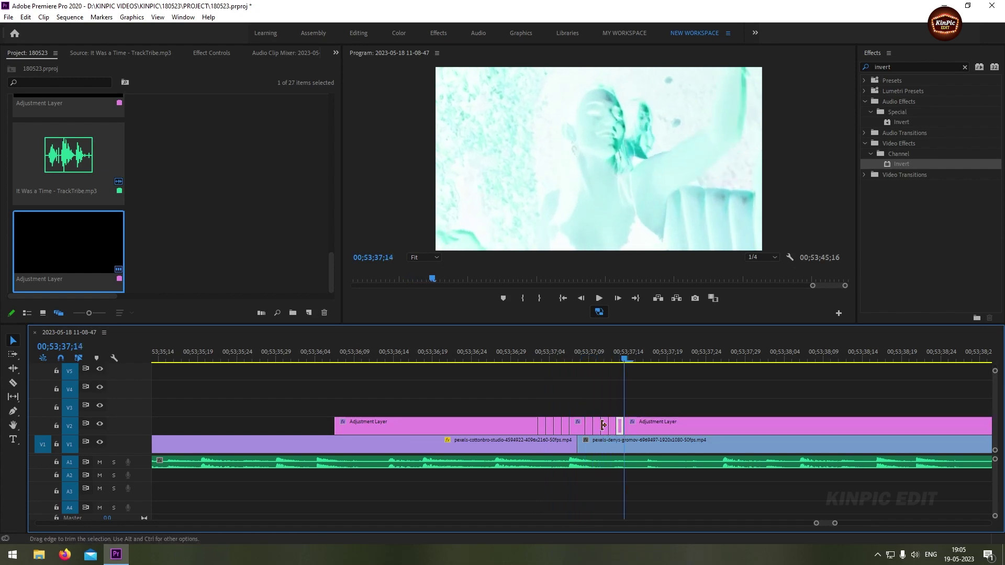
Delete the long leftover adjustment layer sections before and after the one-frame slices.
left_click(675, 427)
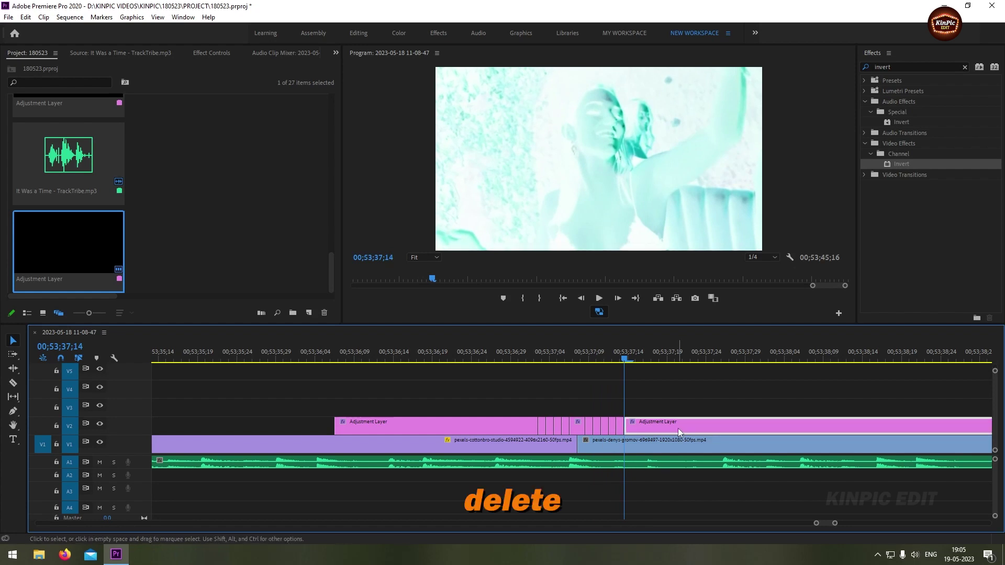
key("Delete")
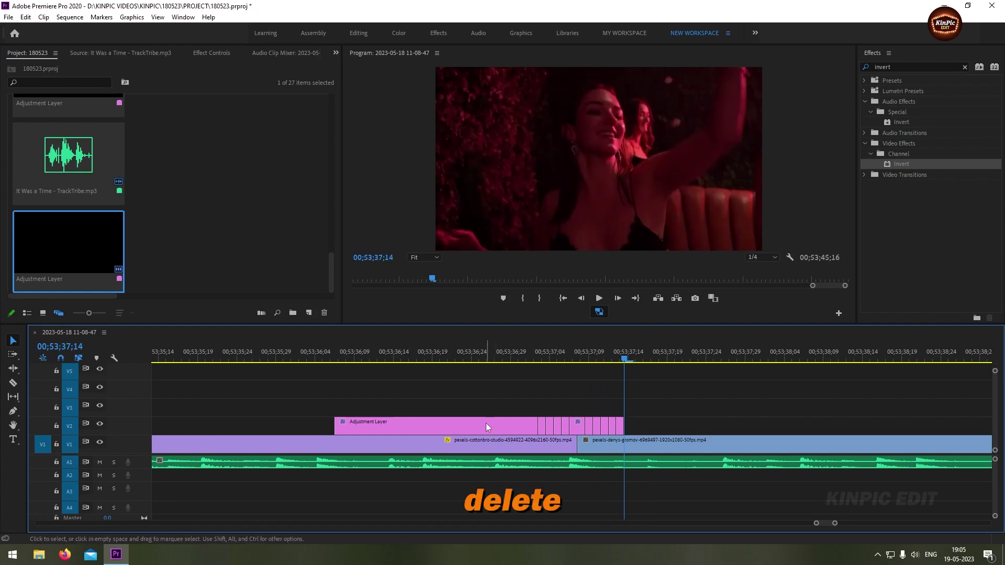
left_click(486, 423)
key("Delete")
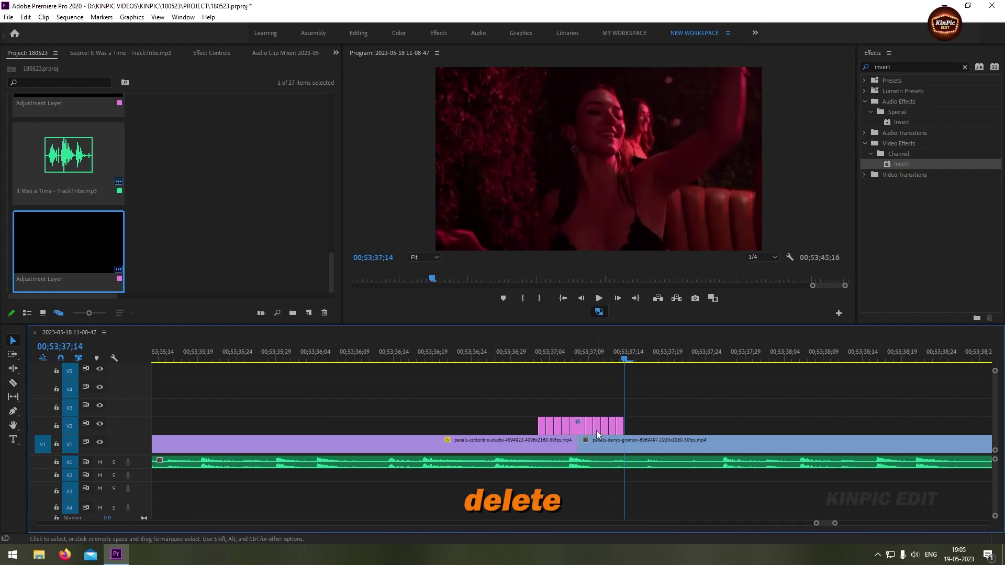
Delete alternating one-frame slices so only three brief invert flashes remain, then zoom out.
key("Delete")
left_click(614, 430)
key("Delete")
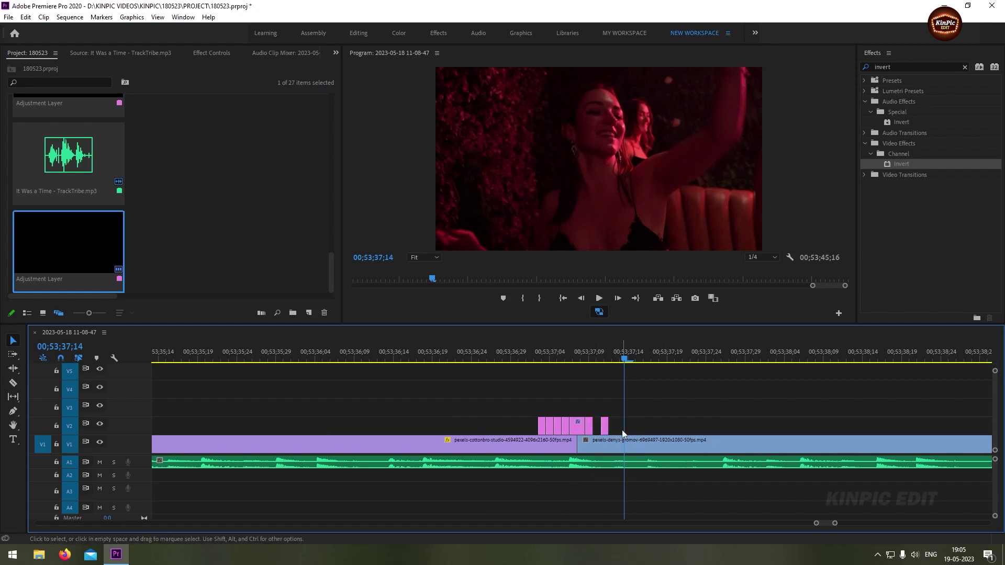
left_click(577, 427)
key("Delete")
left_click(558, 427)
key("Delete")
left_click(542, 429)
key("Delete")
key("minus")
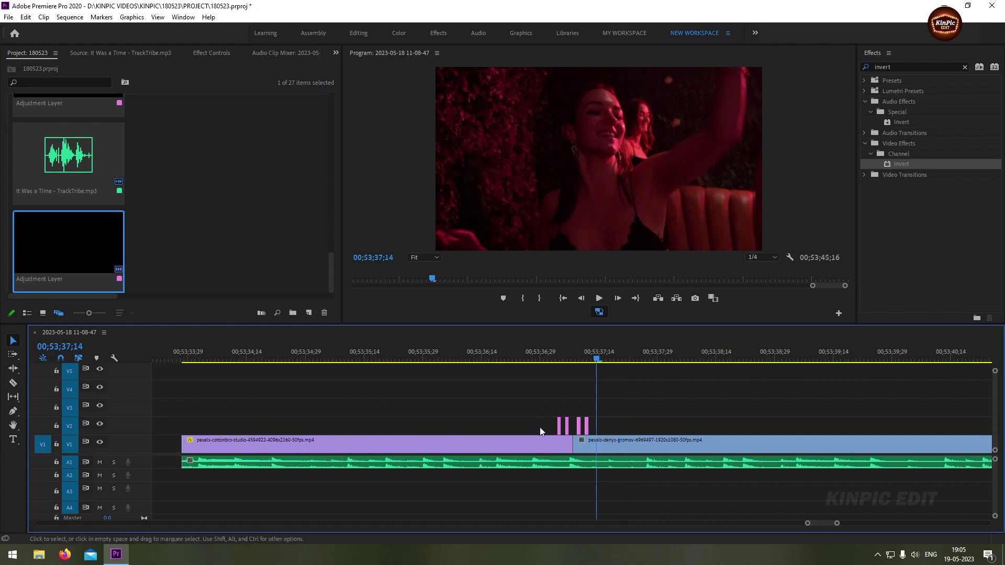
key("minus")
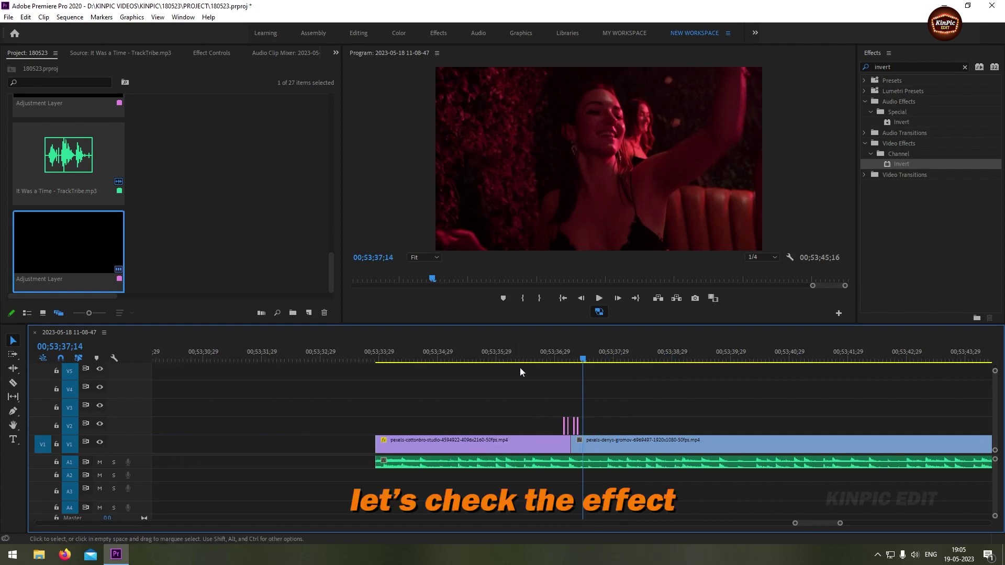
left_click_drag(519, 359, 445, 359)
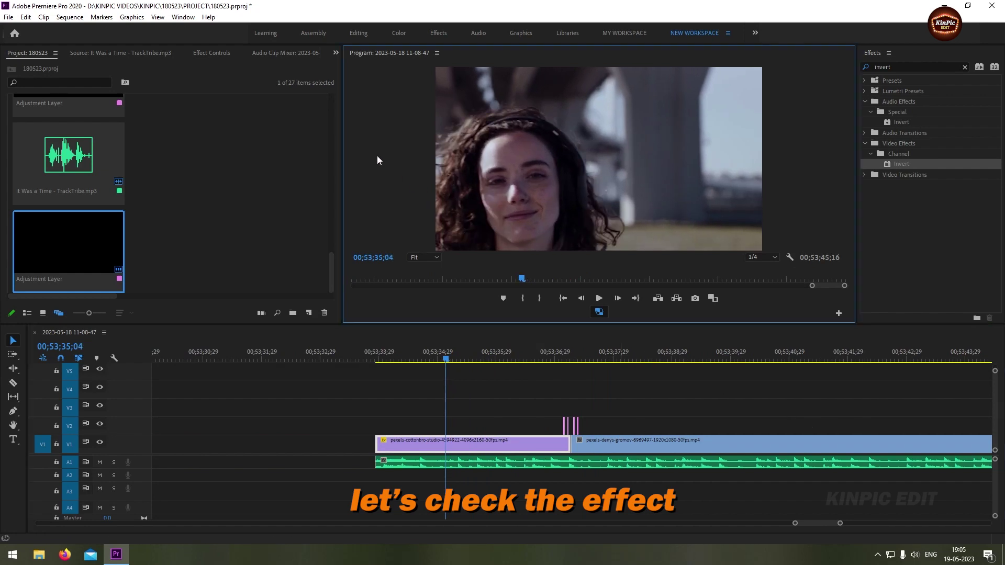
key("ctrl+grave")
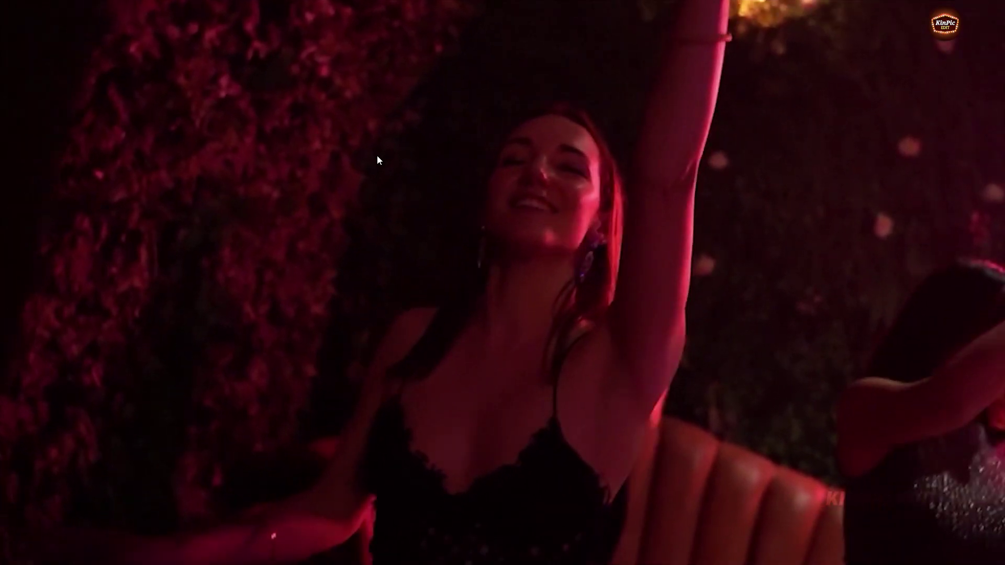
key("Escape")
left_click(487, 357)
key("space")
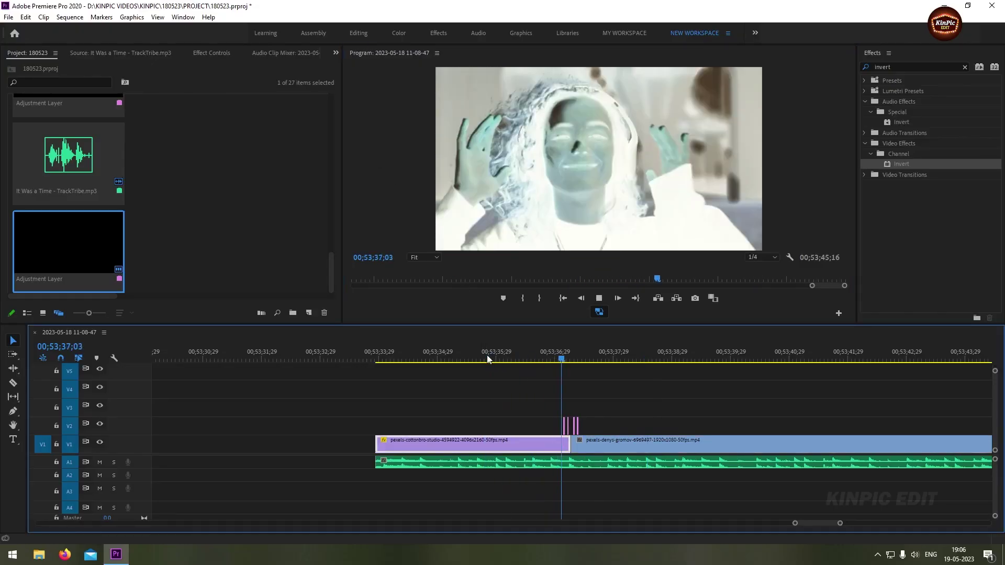
key("space")
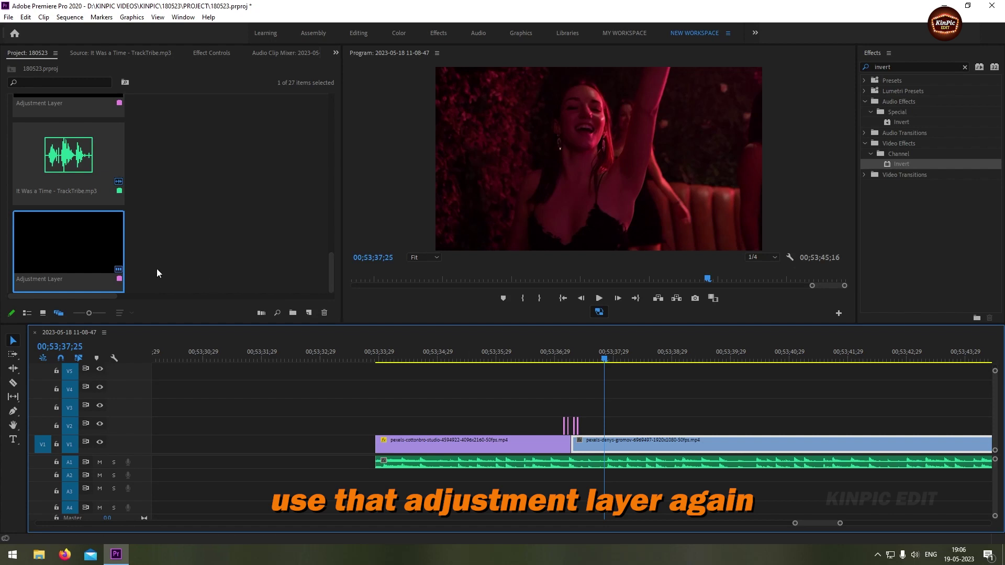
mouse_move(42, 243)
left_mouse_down()
mouse_move(694, 407)
mouse_move(641, 426)
left_mouse_up()
Trim the second V2 adjustment layer's end back and its start forward to around 00;53;39;20.
left_click(647, 349)
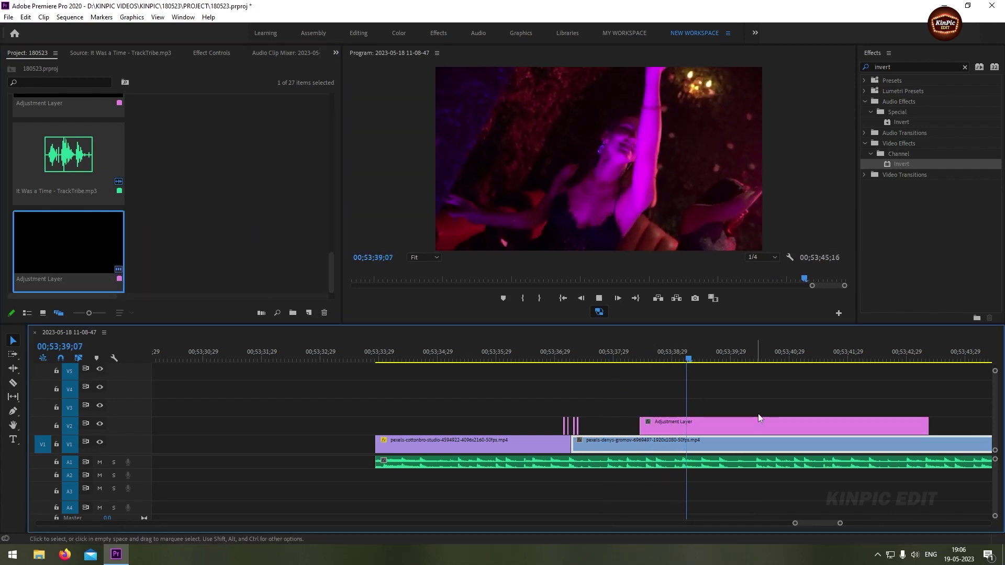
left_click_drag(928, 426, 739, 437)
left_click(713, 358)
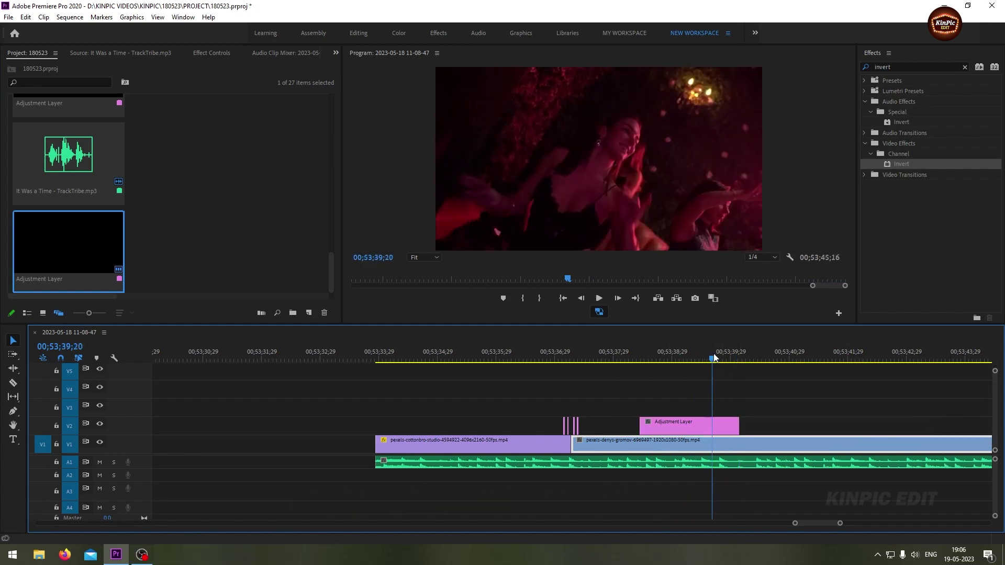
left_click_drag(639, 427, 698, 427)
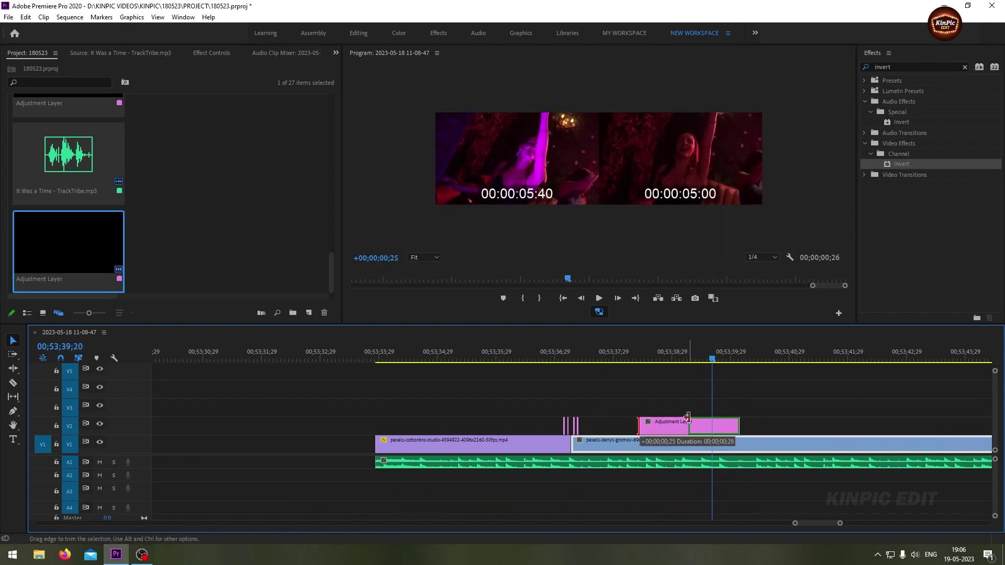
left_click_drag(713, 358, 721, 357)
Ripple-trim the adjustment layer's end (W) and start (E) to about five frames from 00;53;39;22.
key("equal")
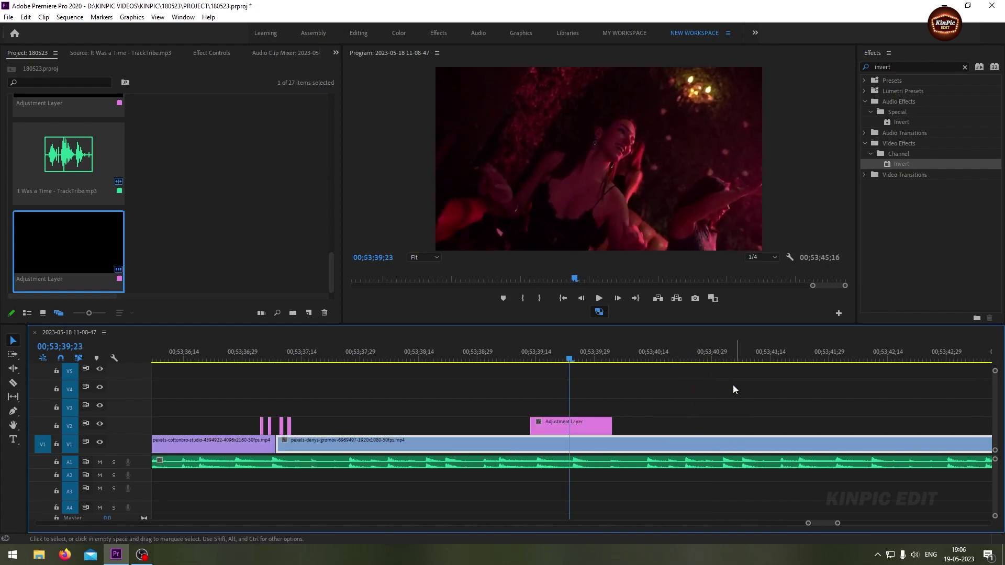
key("equal")
key("Right")
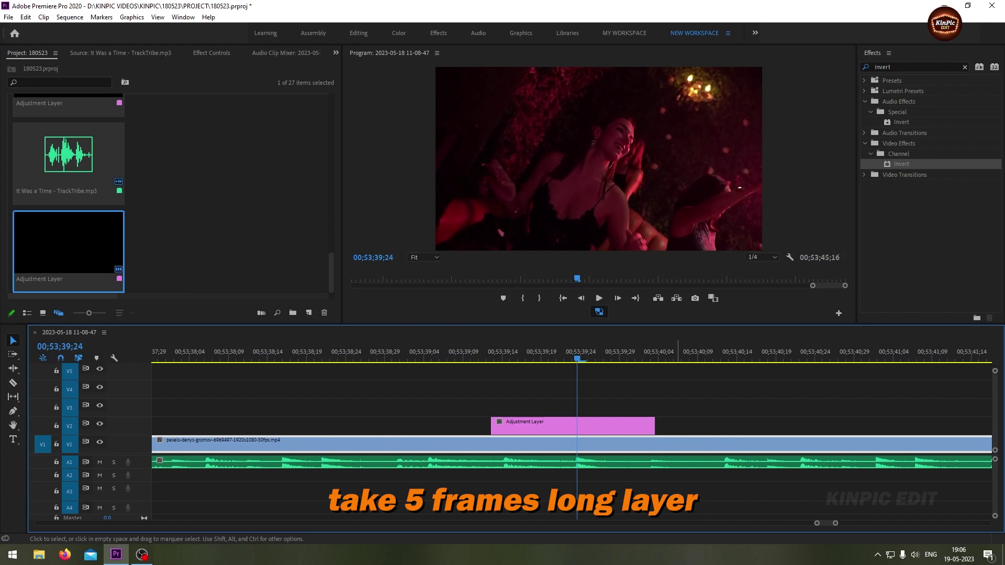
left_click(601, 433)
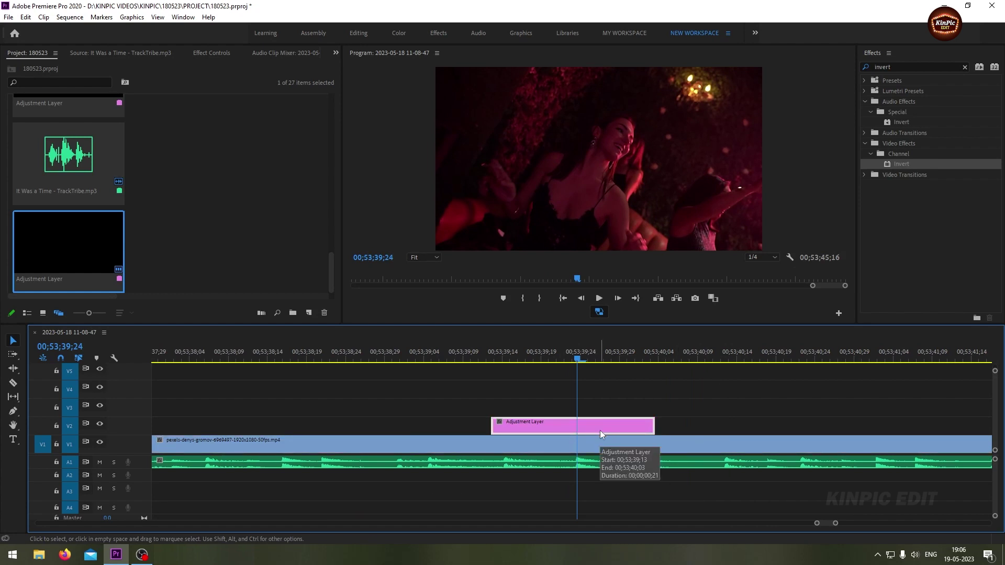
key("Right")
key("Right")
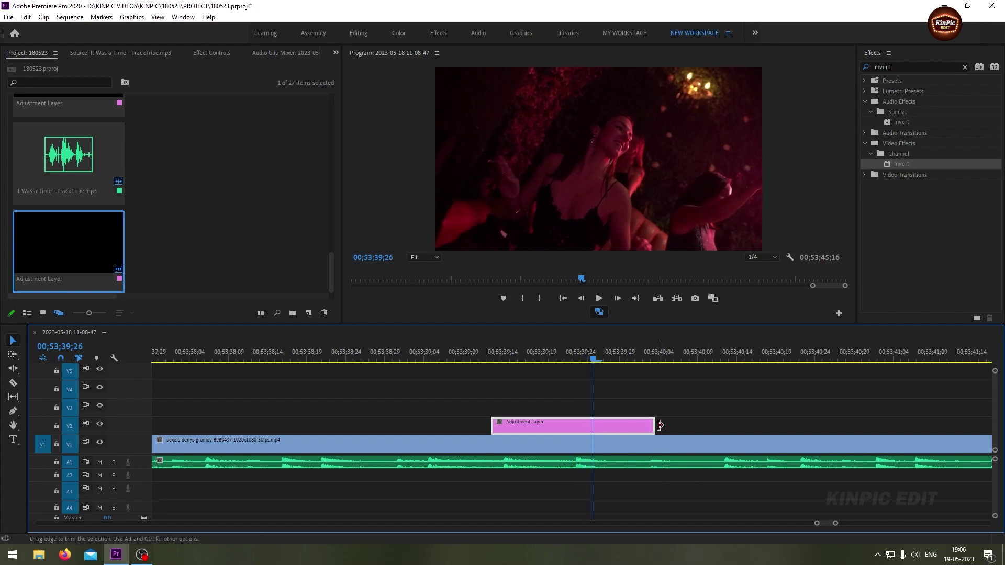
key("w")
key("Left")
key("Left")
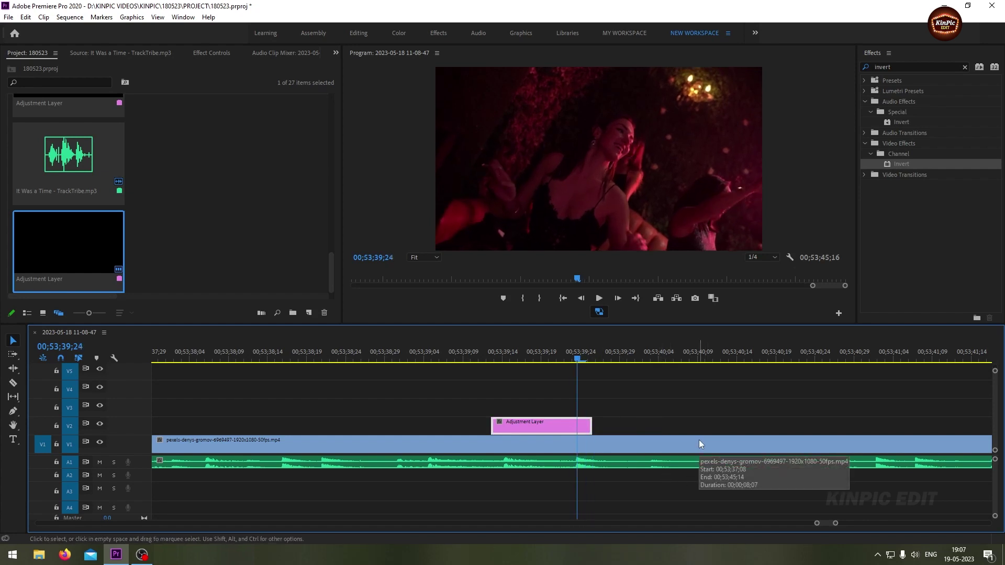
key("Left")
key("Left")
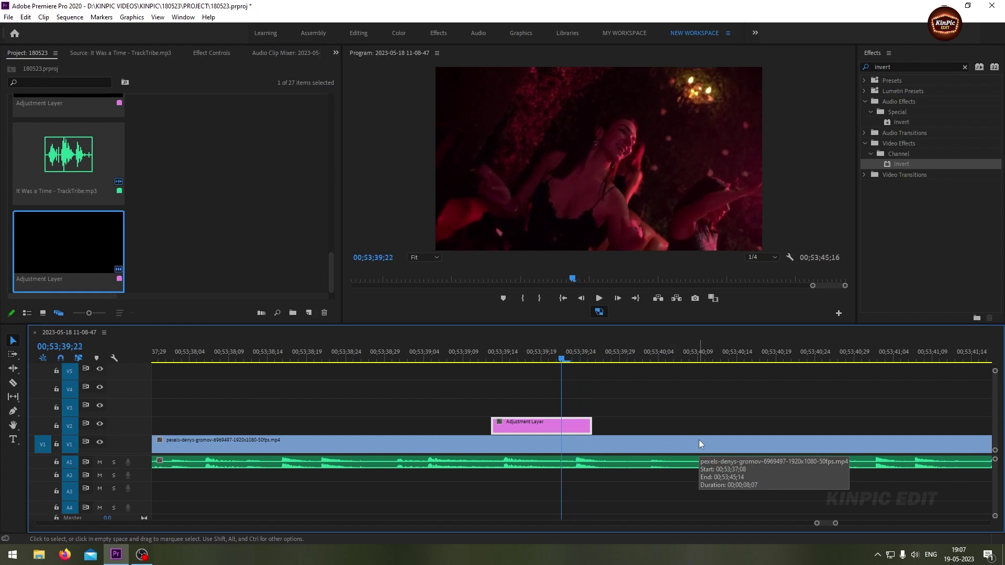
left_click(492, 425)
key("e")
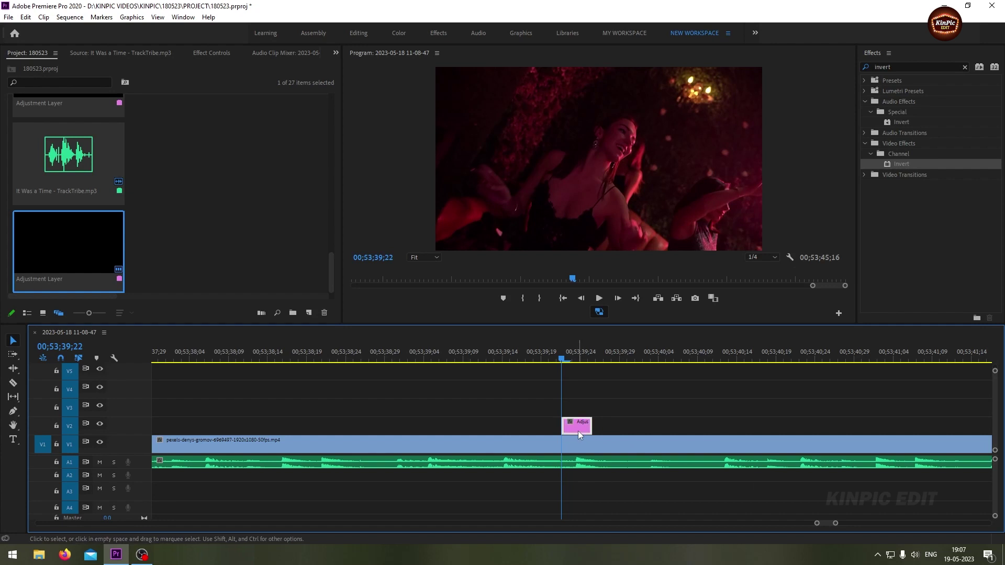
Search 'transf', apply Distort > Transform to the short adjustment layer, and show Effect Controls.
double_click(895, 67)
type("trans")
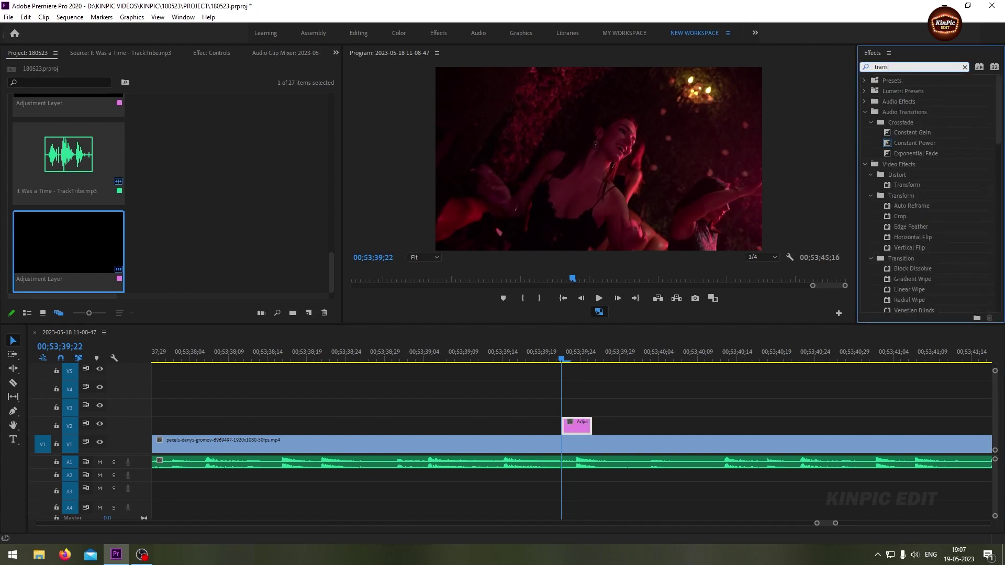
type("f")
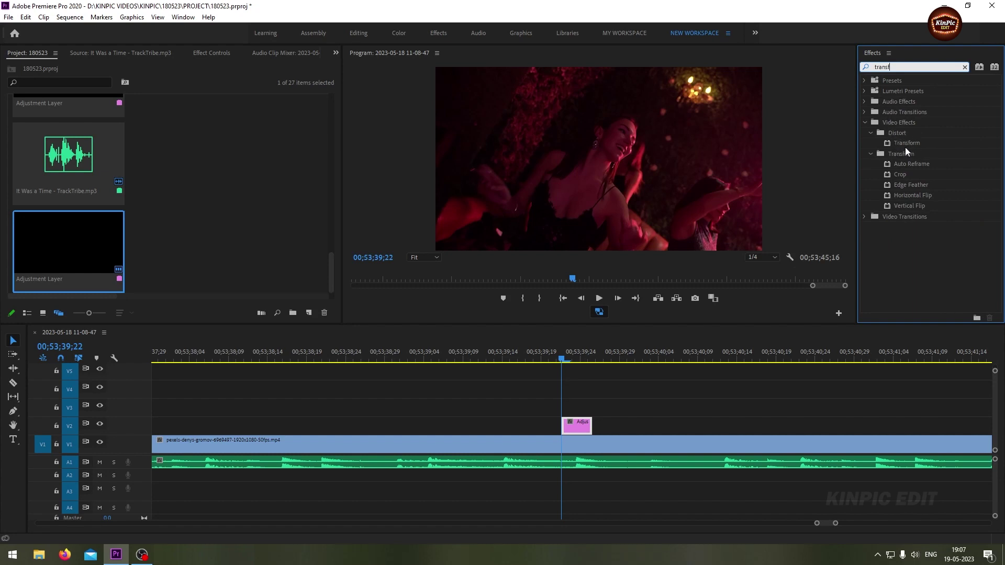
left_click_drag(889, 142, 582, 429)
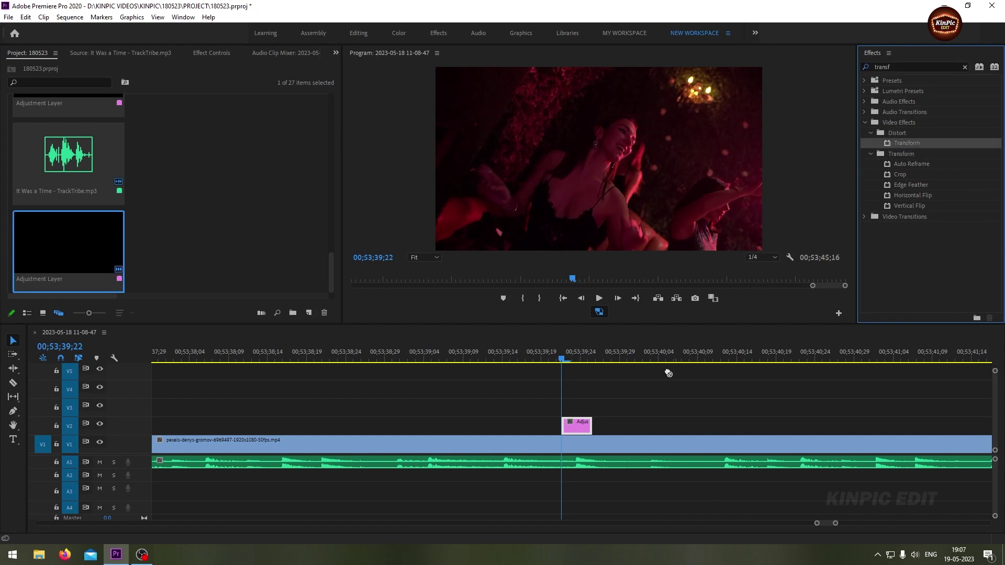
left_click_drag(582, 430, 579, 428)
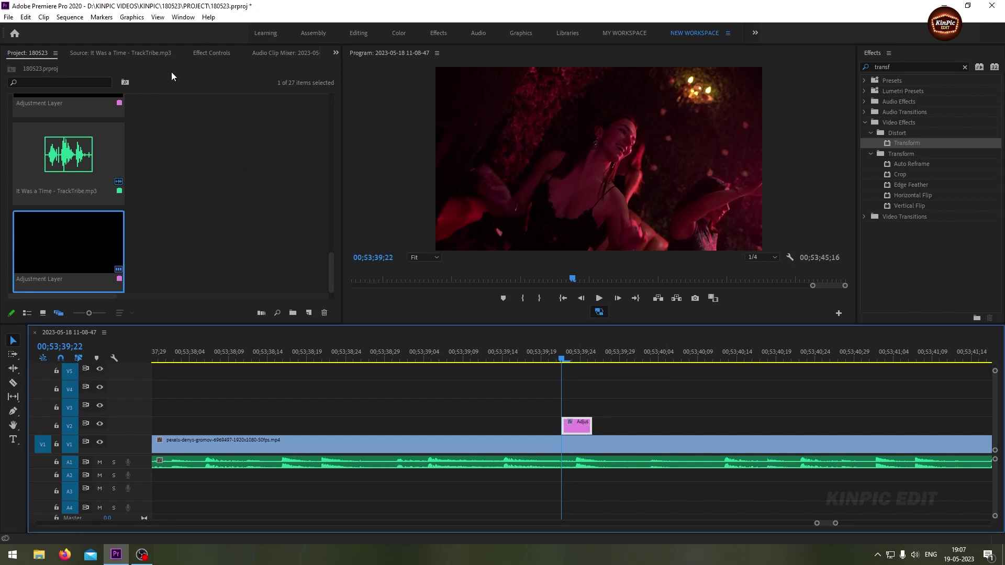
left_click(211, 55)
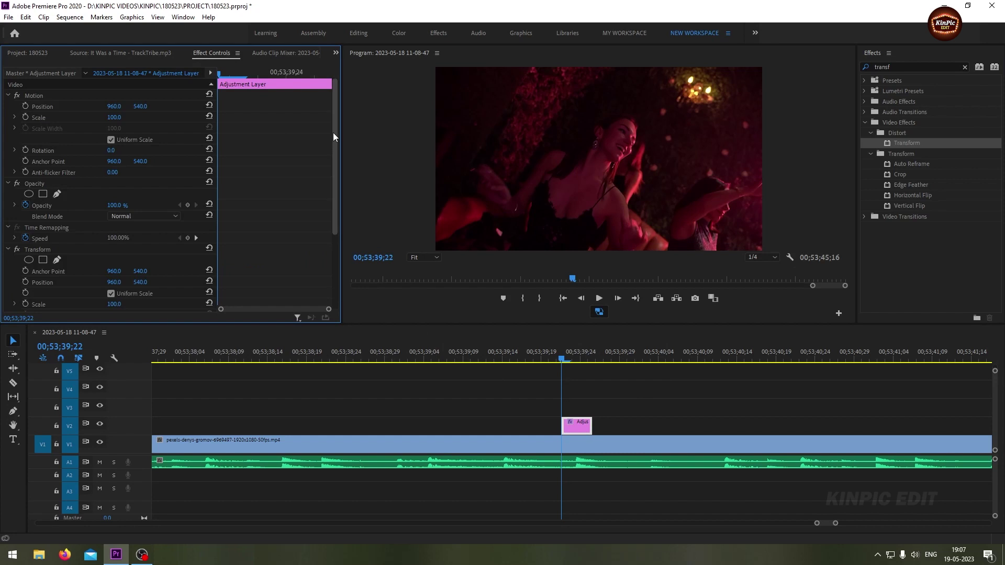
Set the Transform effect's Shutter Angle to 135.
left_click_drag(333, 133, 316, 272)
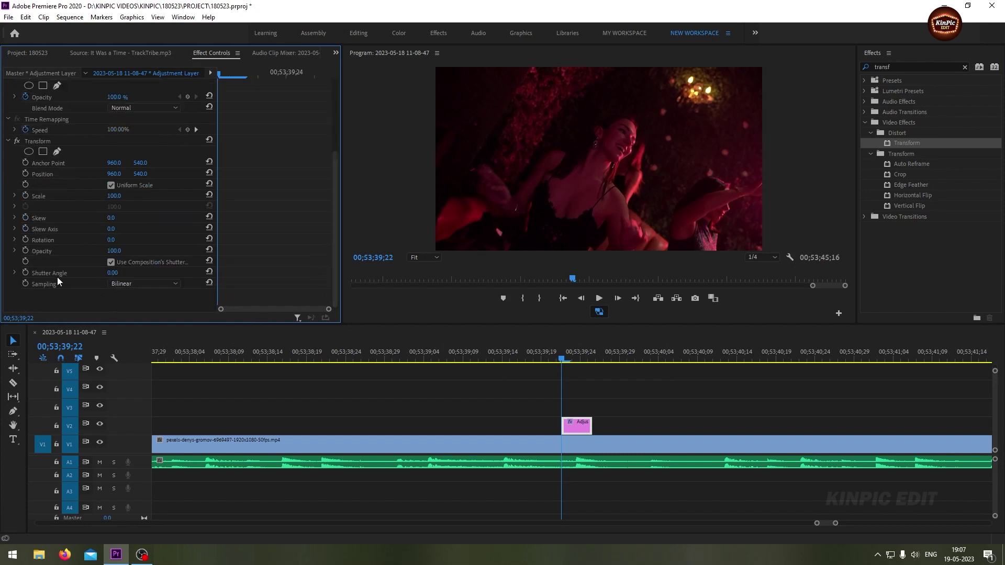
left_click(112, 273)
type("1")
type("8")
type("5")
key("Return")
Start Scale keyframing at the current frame, then two frames later set Scale to 130.
left_click(577, 431)
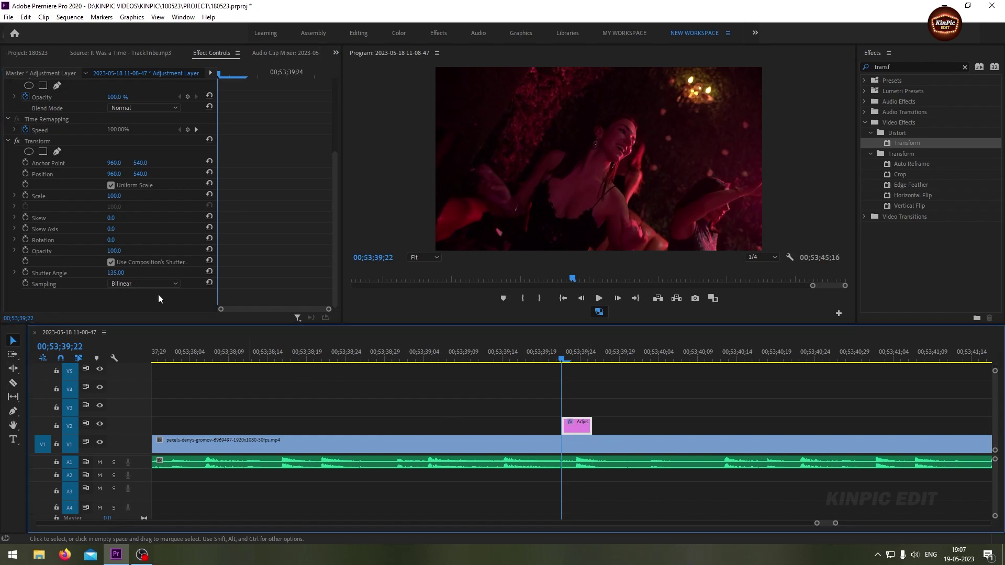
left_click(24, 196)
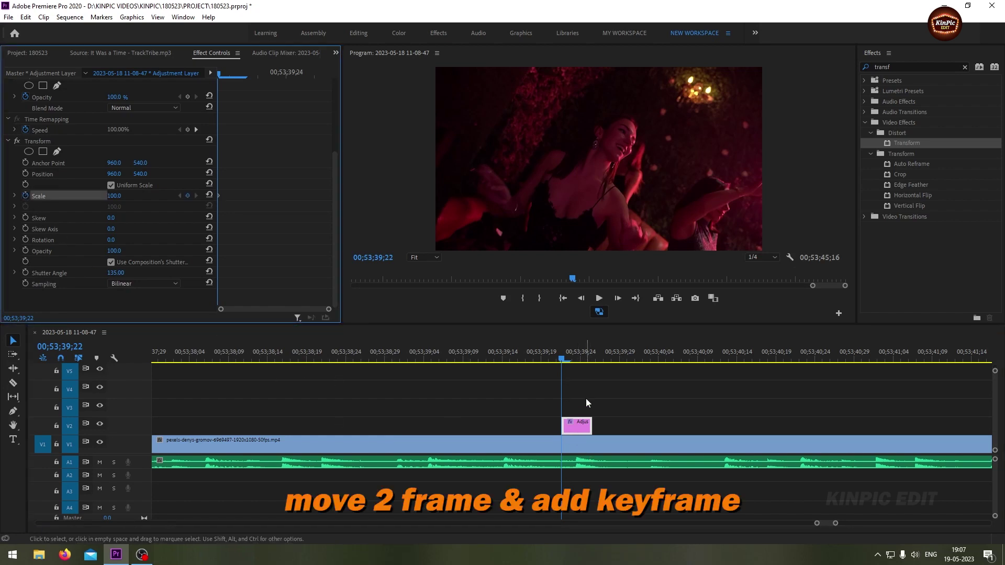
key("Right")
key("Right")
left_click(113, 196)
type("13")
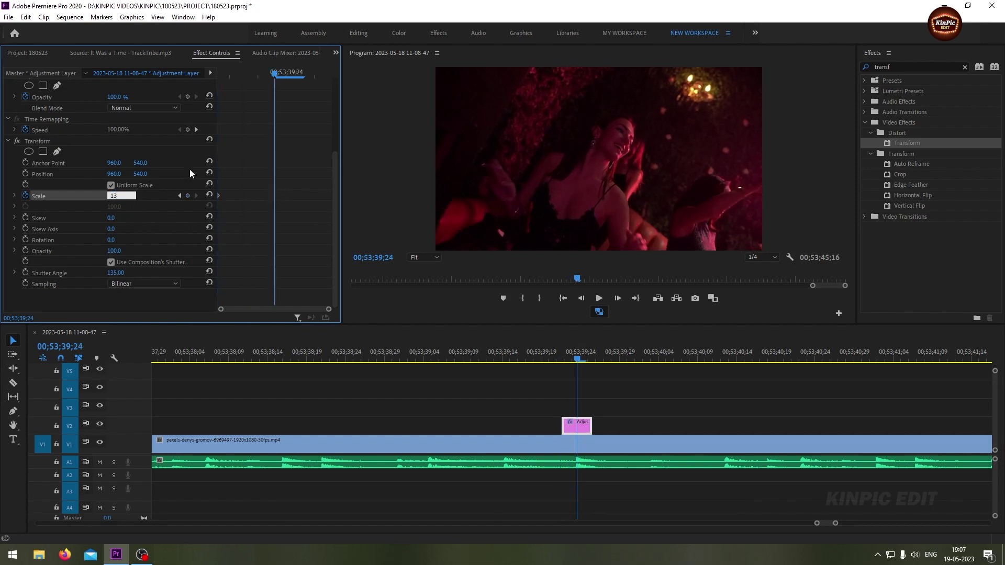
type("0.0")
key("Return")
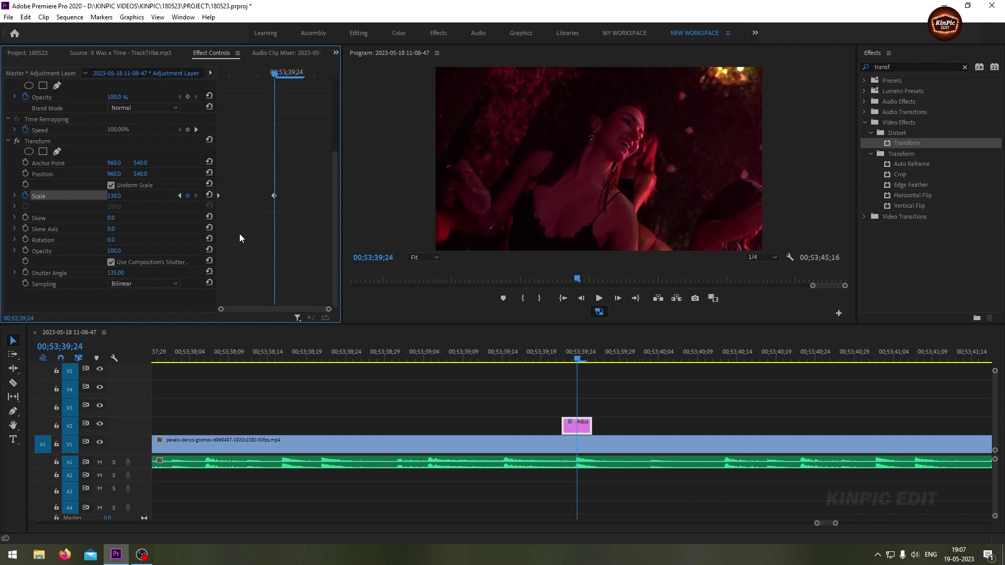
Two frames further on, reset Scale to 100 to keyframe the zoom back out.
key("Right")
key("Right")
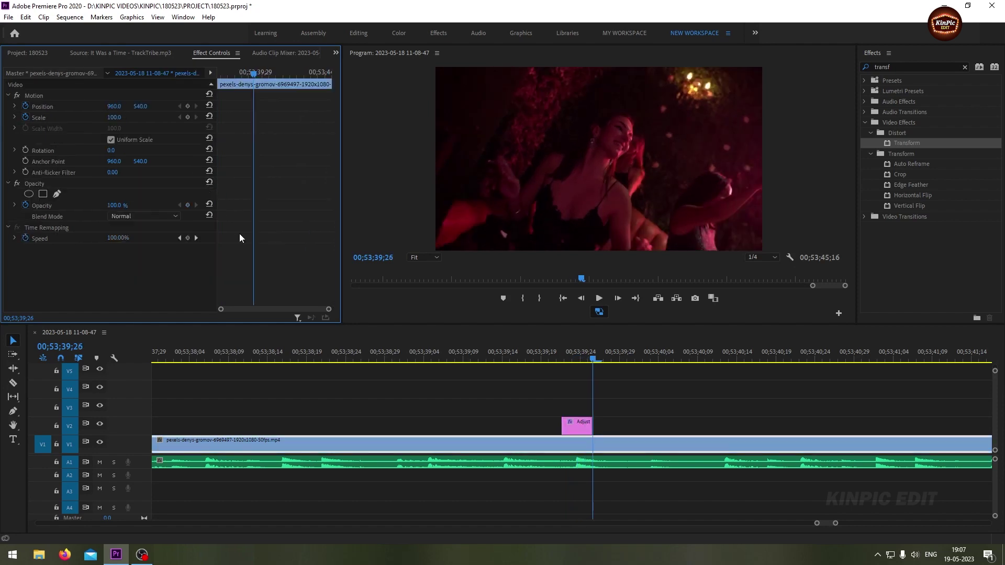
key("Left")
key("Right")
key("Left")
key("Right")
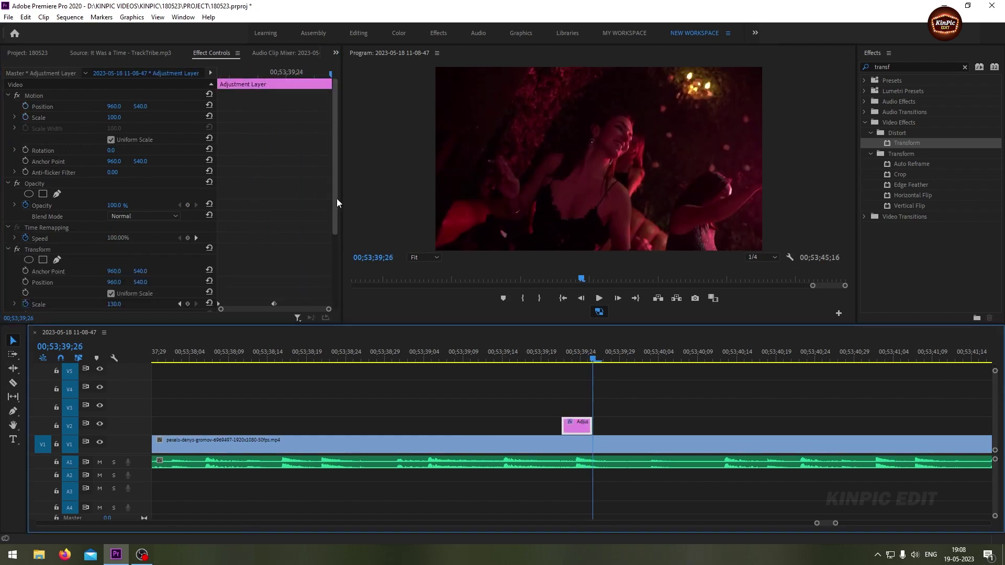
left_click_drag(337, 199, 338, 278)
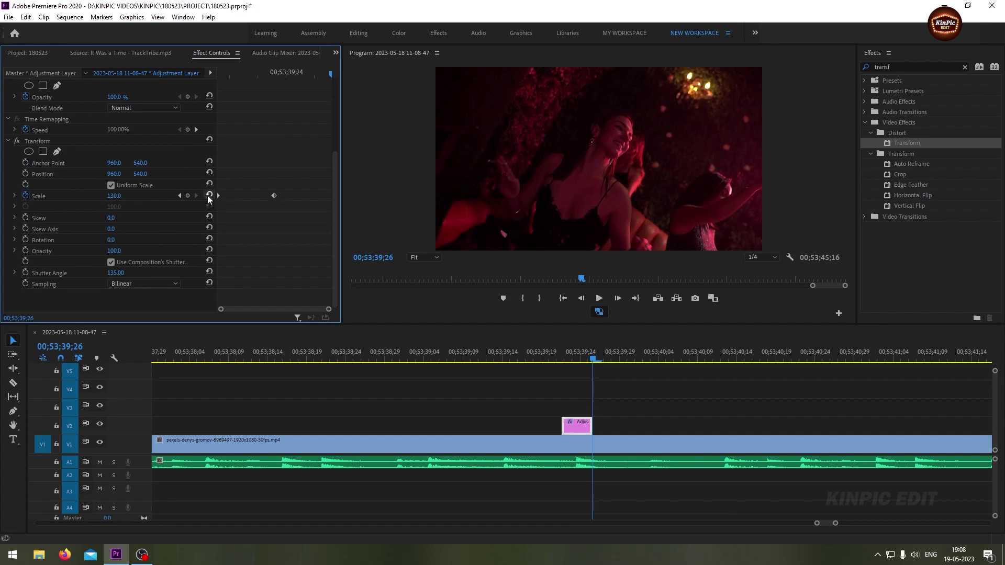
left_click(208, 195)
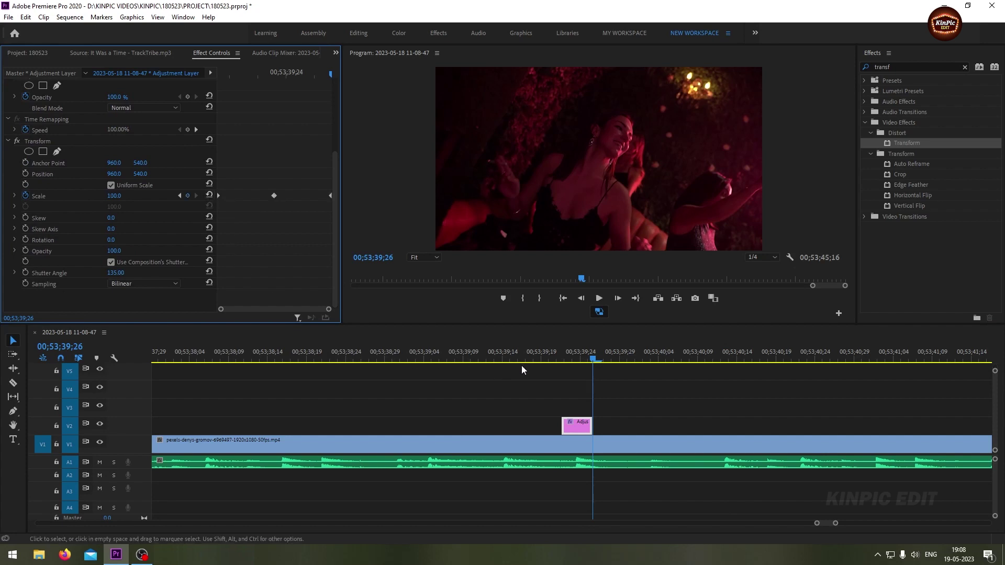
left_click_drag(521, 366, 388, 372)
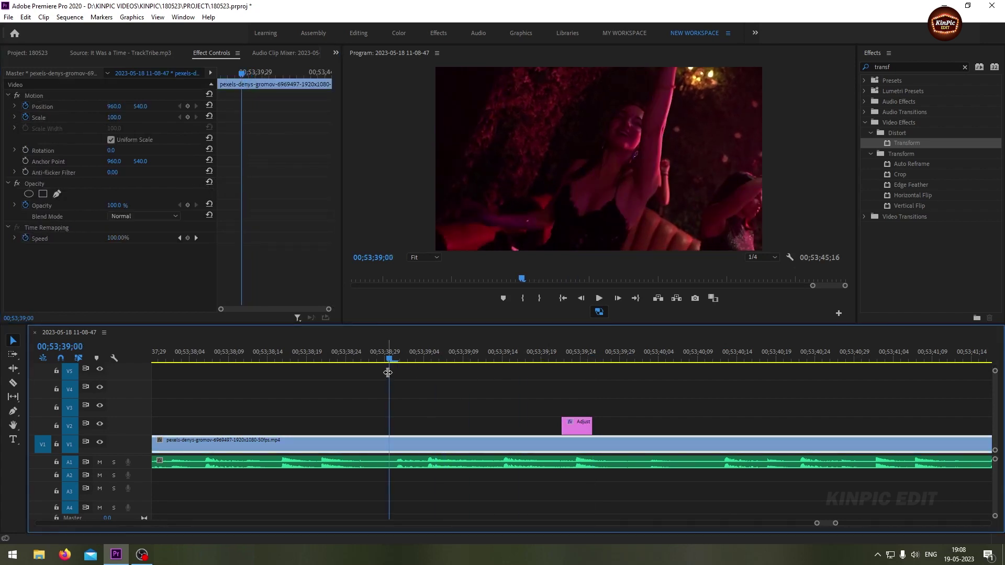
key("backslash")
key("space")
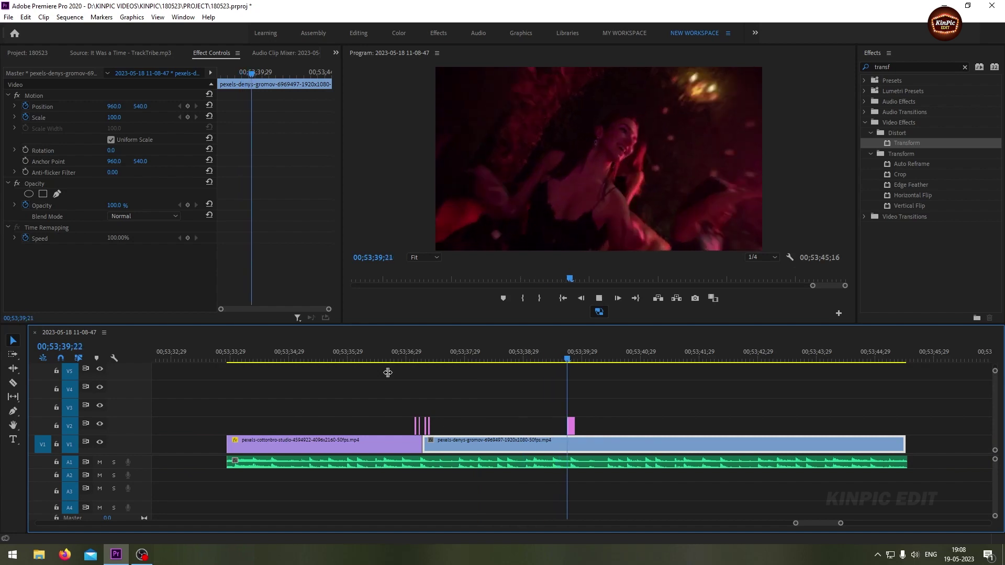
left_click(514, 356)
key("space")
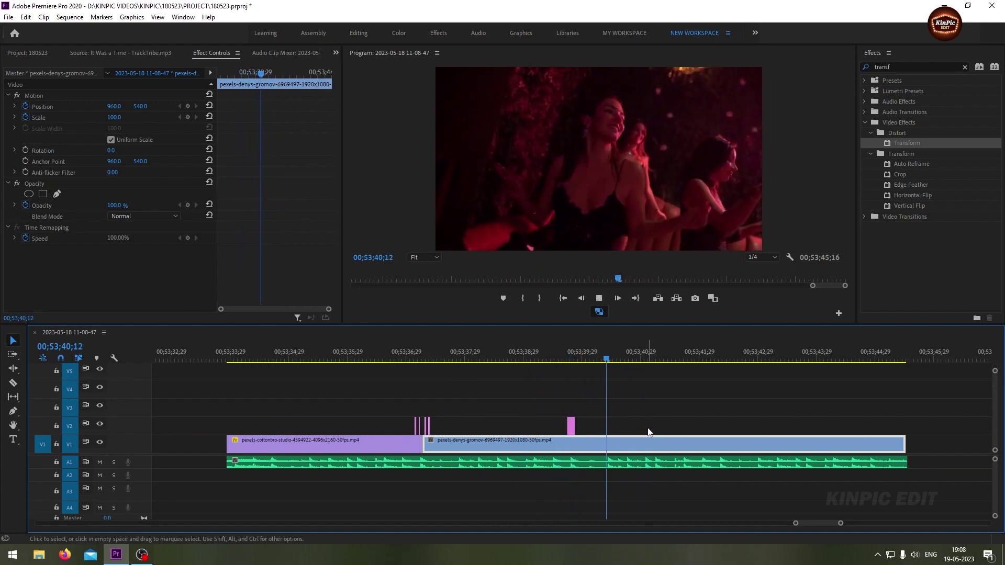
key("space")
left_click(576, 356)
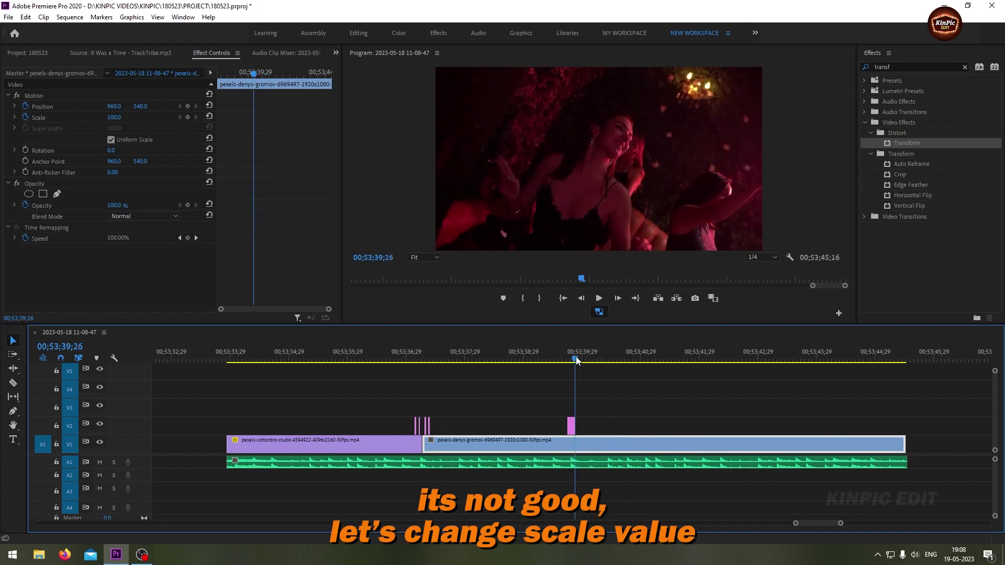
key("=")
key("=")
left_click(548, 360)
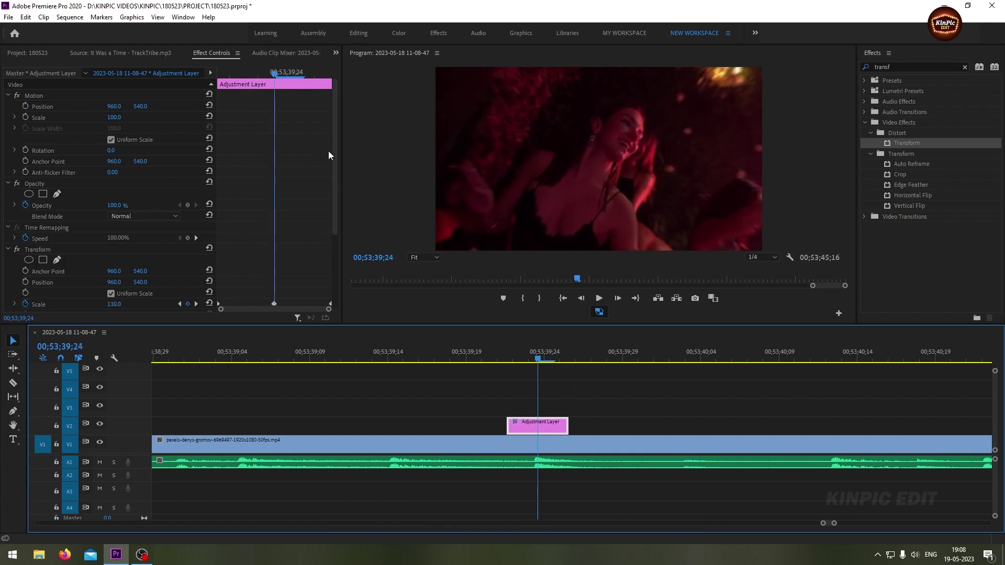
Set the peak Scale keyframe at 00;53;39;24 to 145, then zoom out and play back.
left_click_drag(336, 169, 333, 245)
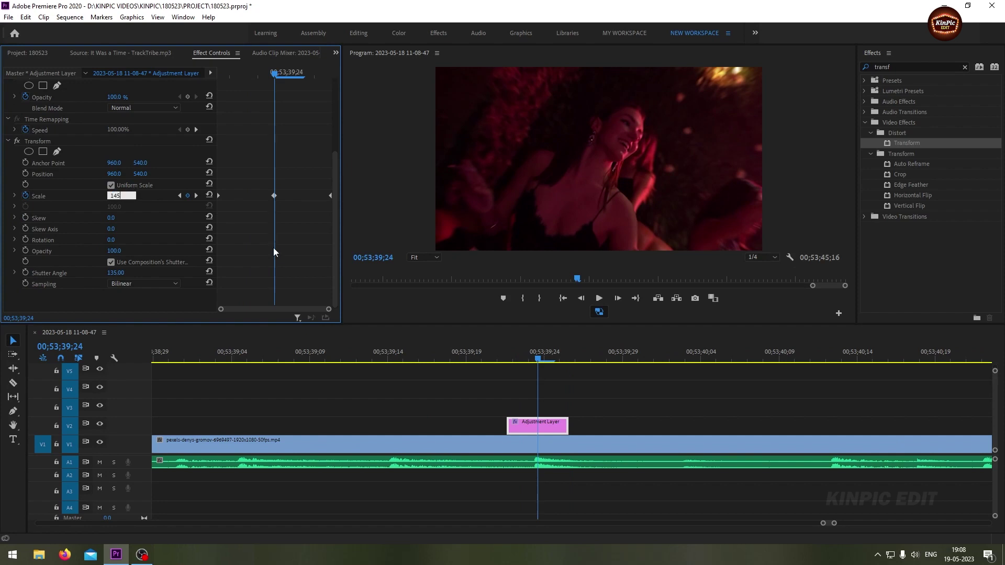
left_click(621, 419)
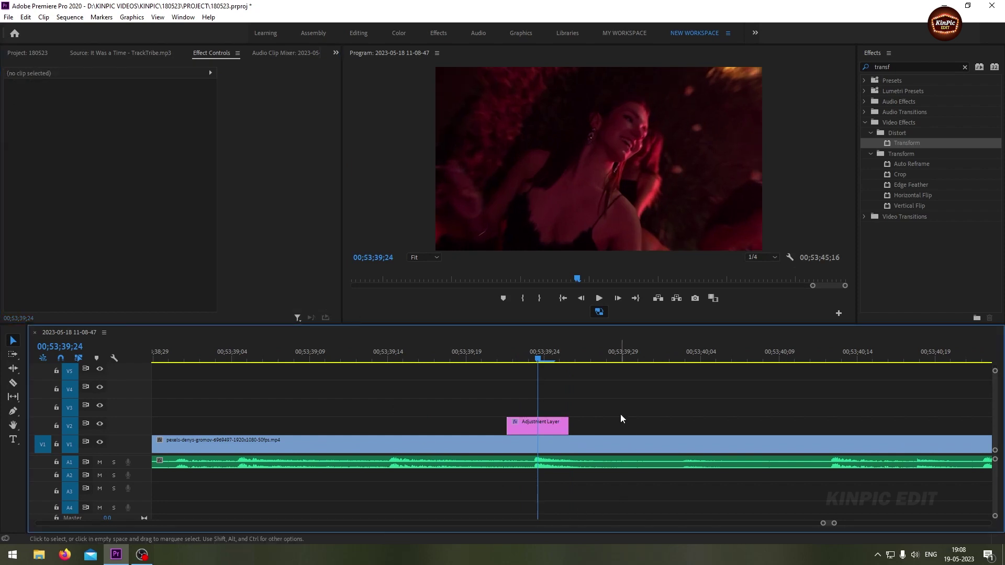
key("minus")
left_click(532, 463)
key("space")
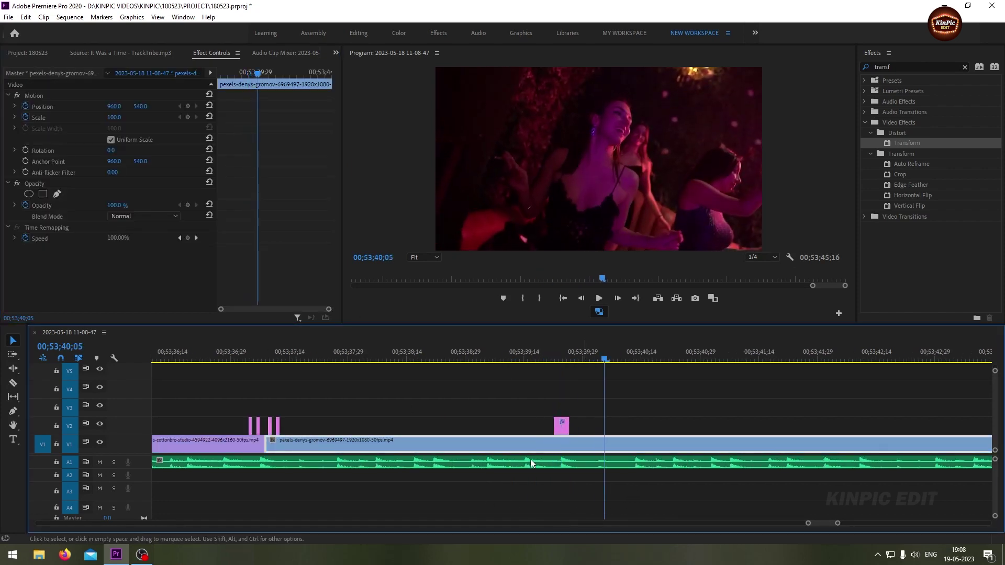
key("minus")
left_click(481, 355)
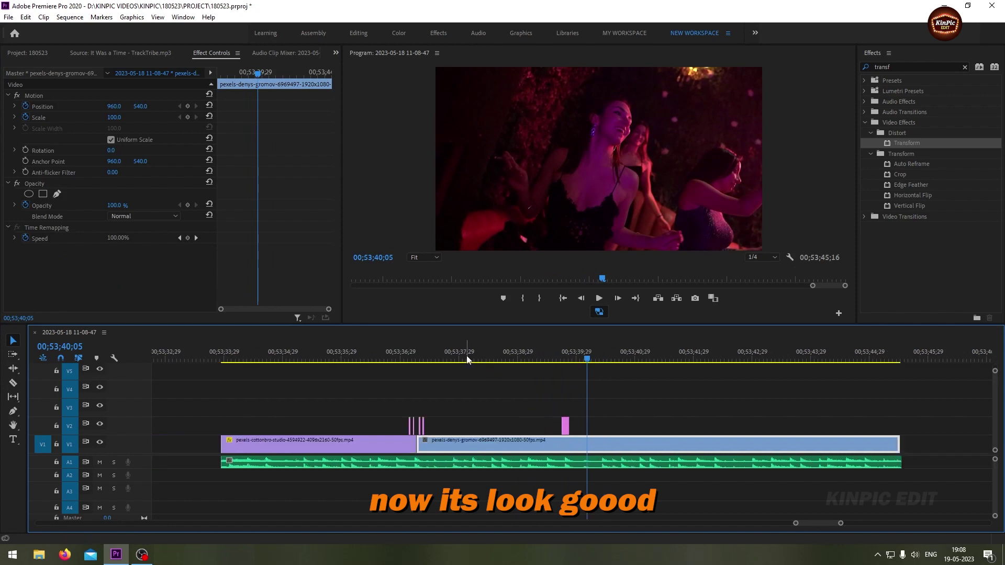
key("space")
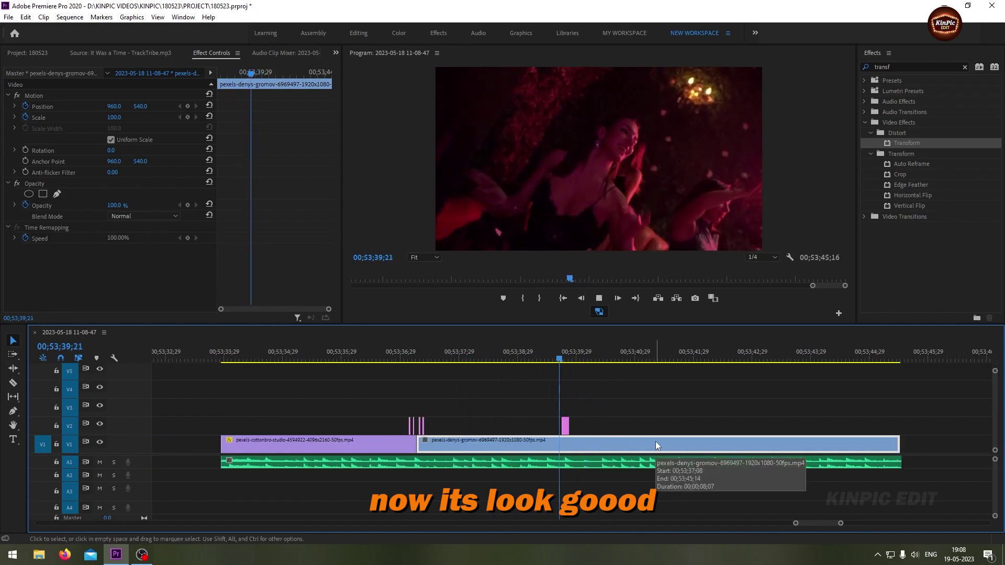
key("space")
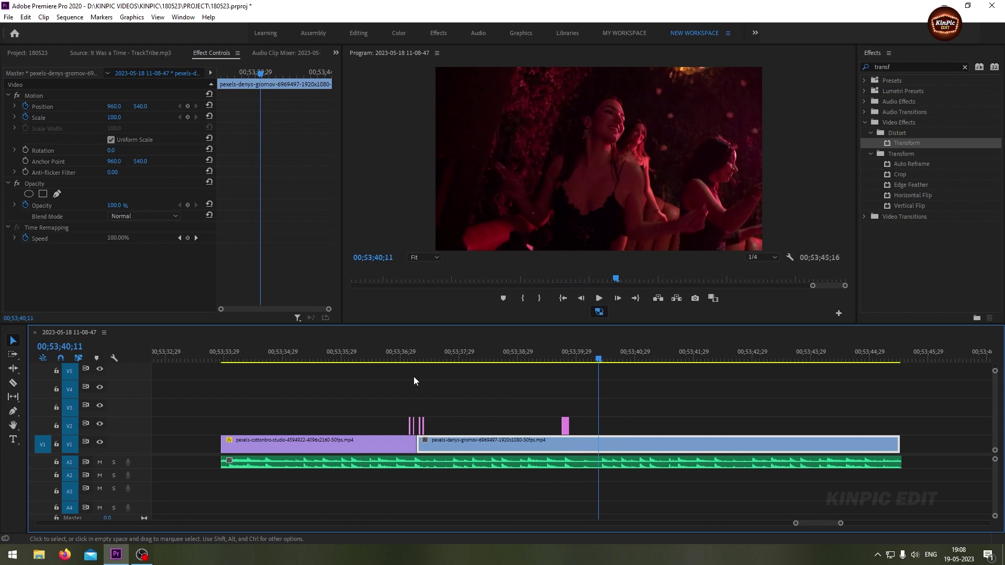
left_click(301, 357)
key("space")
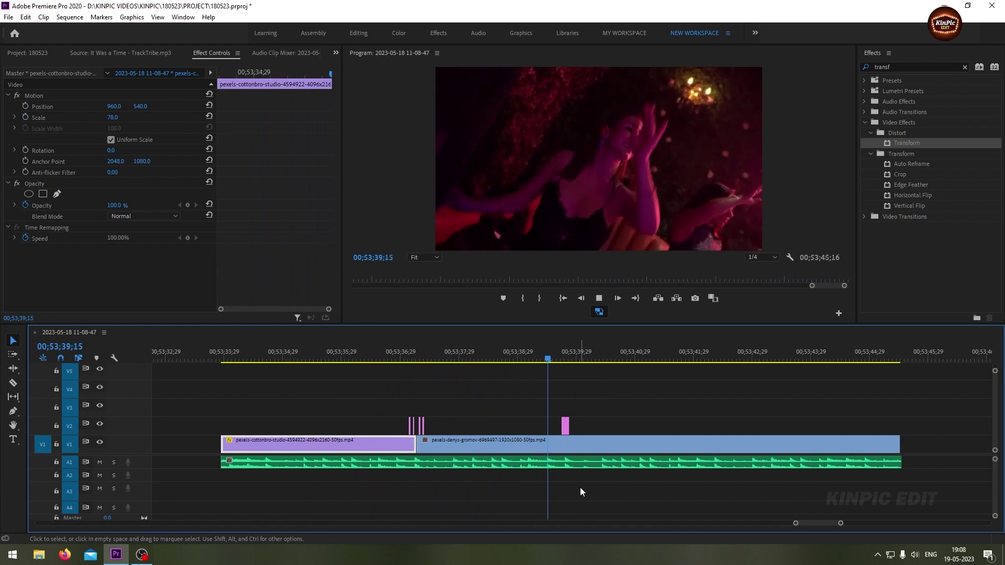
key("space")
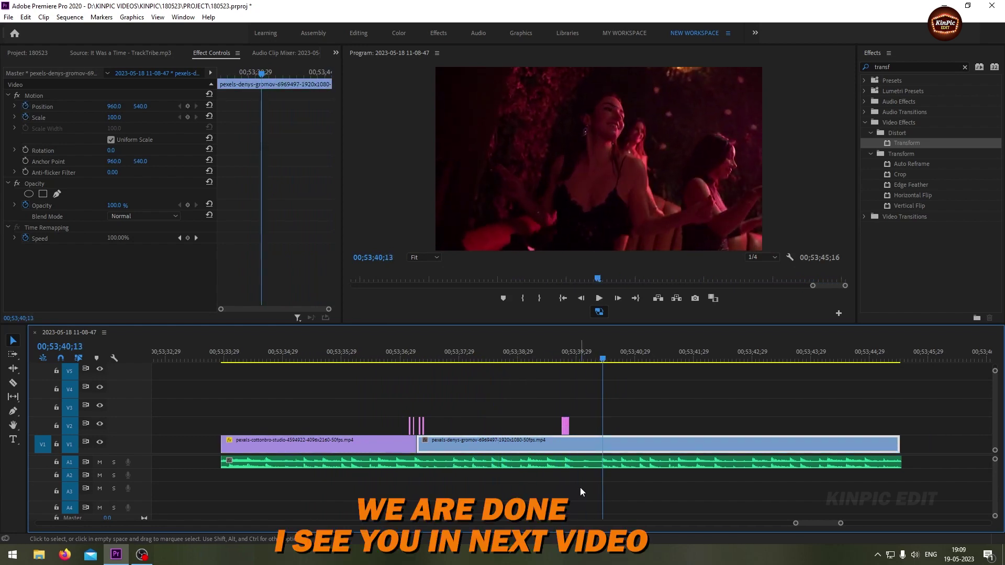